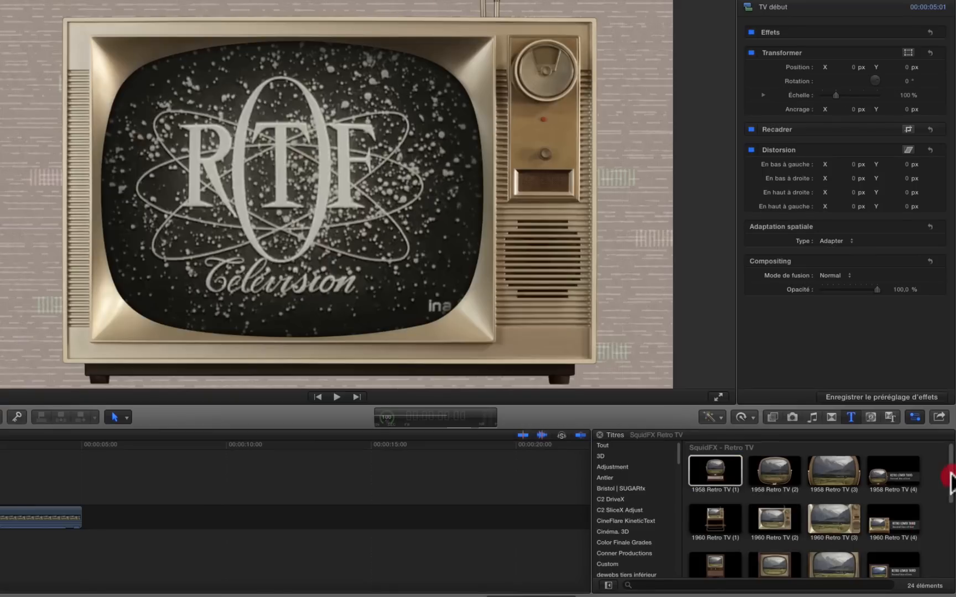
Browse the SquidFX Retro TV titles, generators and effects to see which TV models, backgrounds and treatments are available.
drag(950, 475, 950, 508)
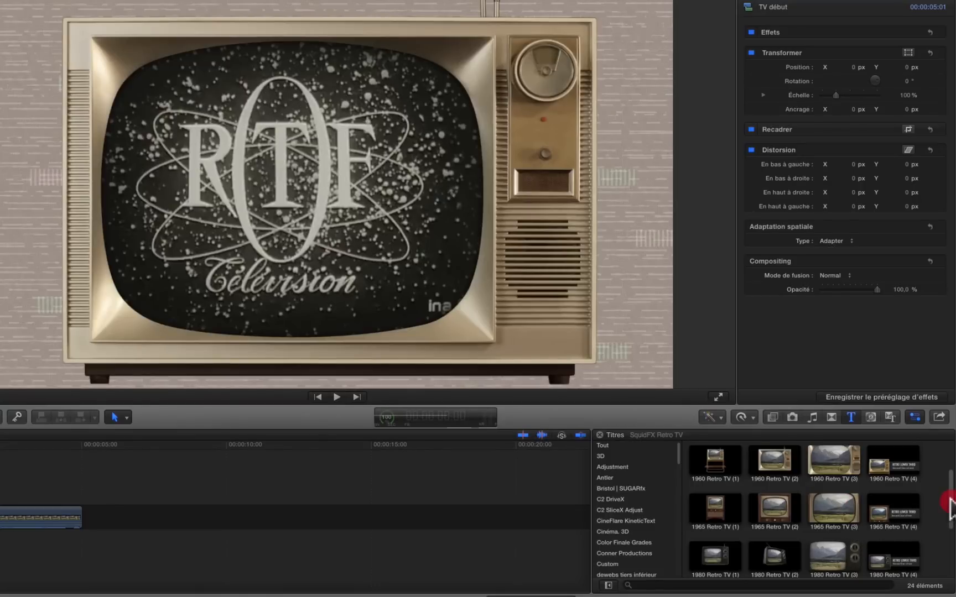
drag(951, 499, 949, 526)
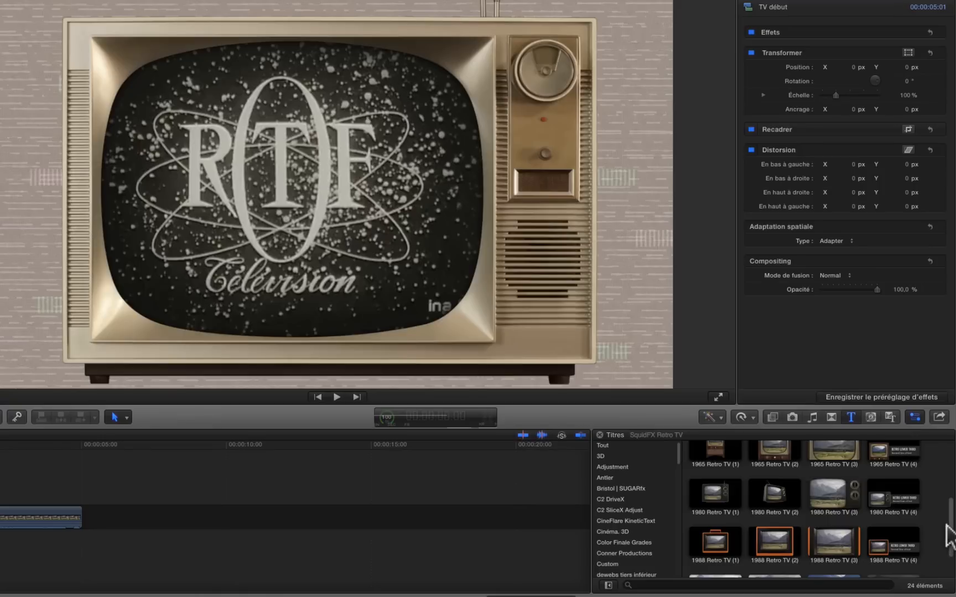
drag(947, 525, 941, 451)
click(717, 471)
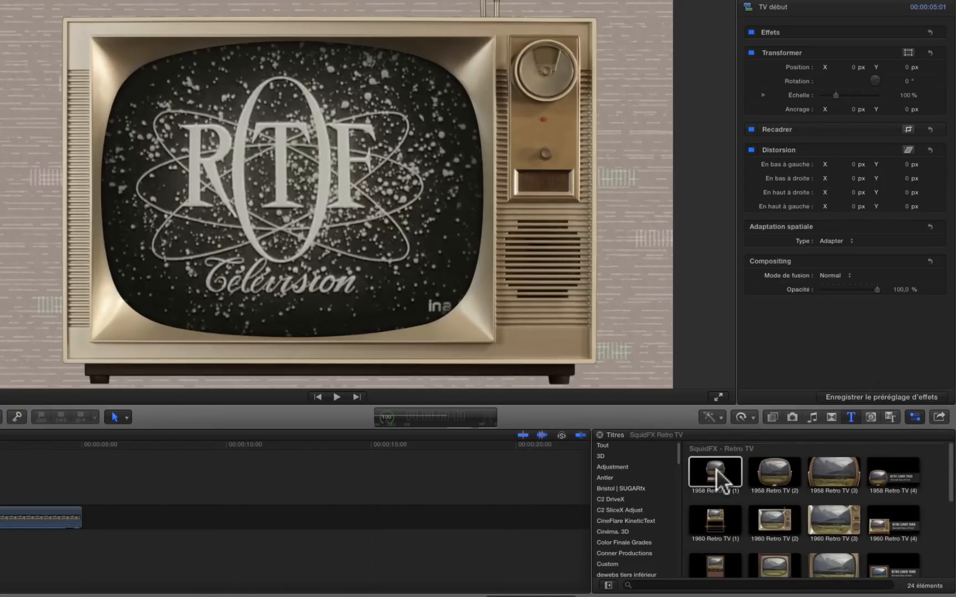
click(869, 417)
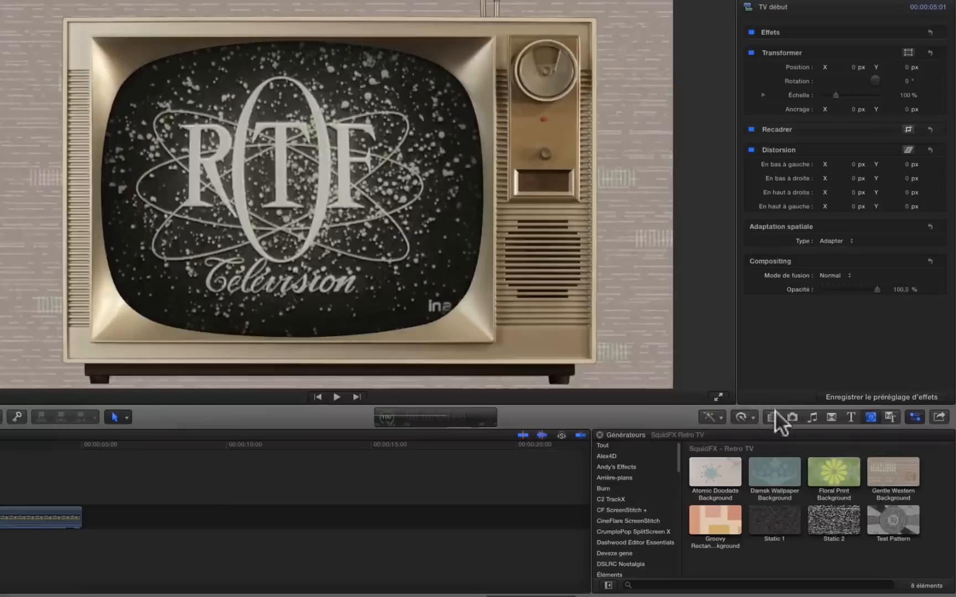
click(773, 416)
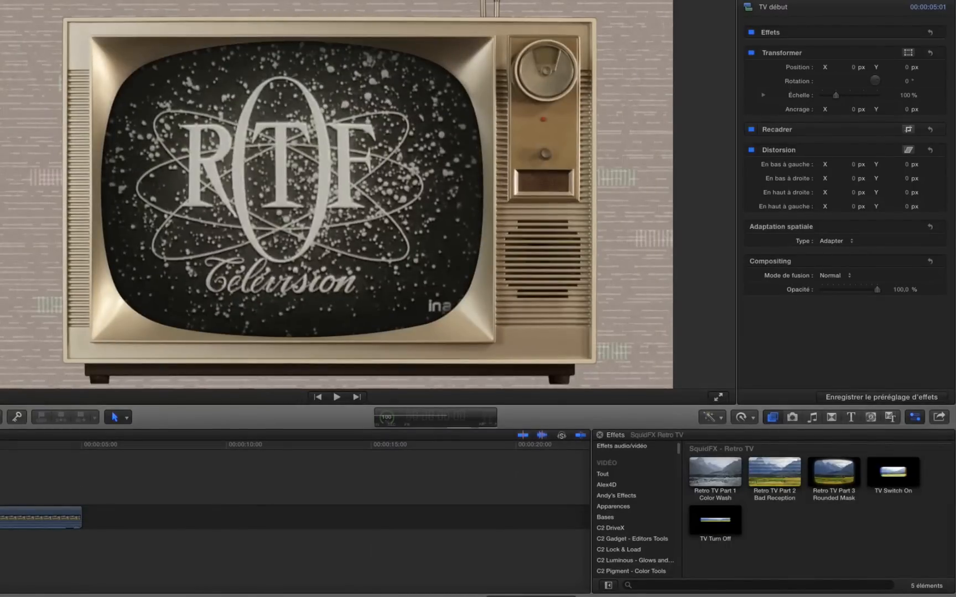
Play back the TV début clip to review its opening zoom onto the television and its ending.
click(0, 440)
key(space)
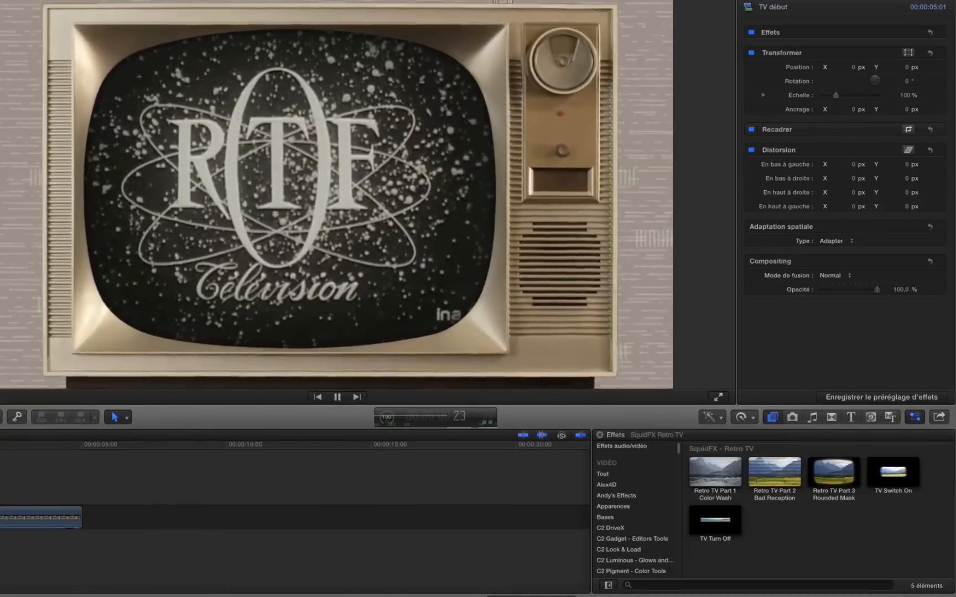
key(space)
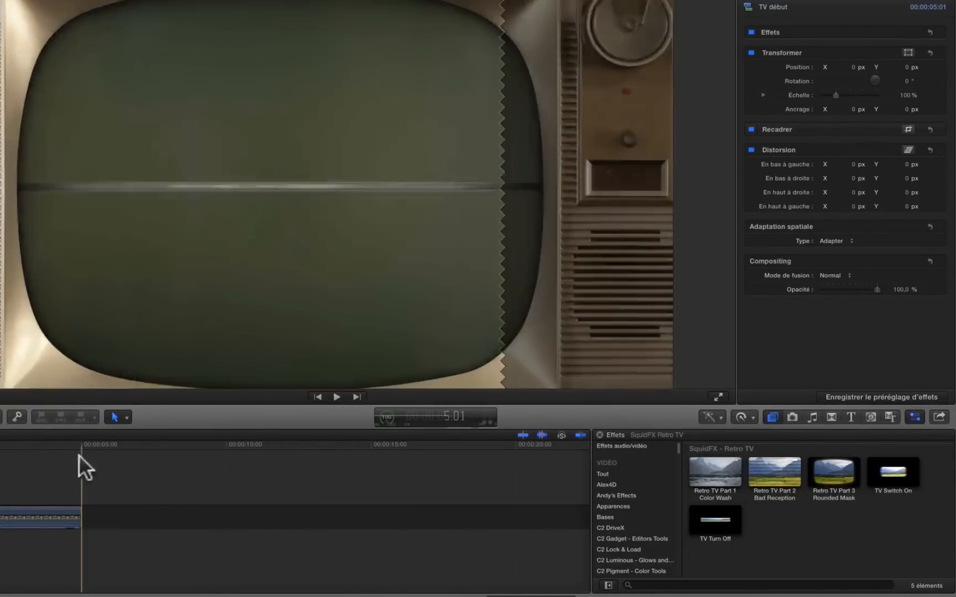
key(space)
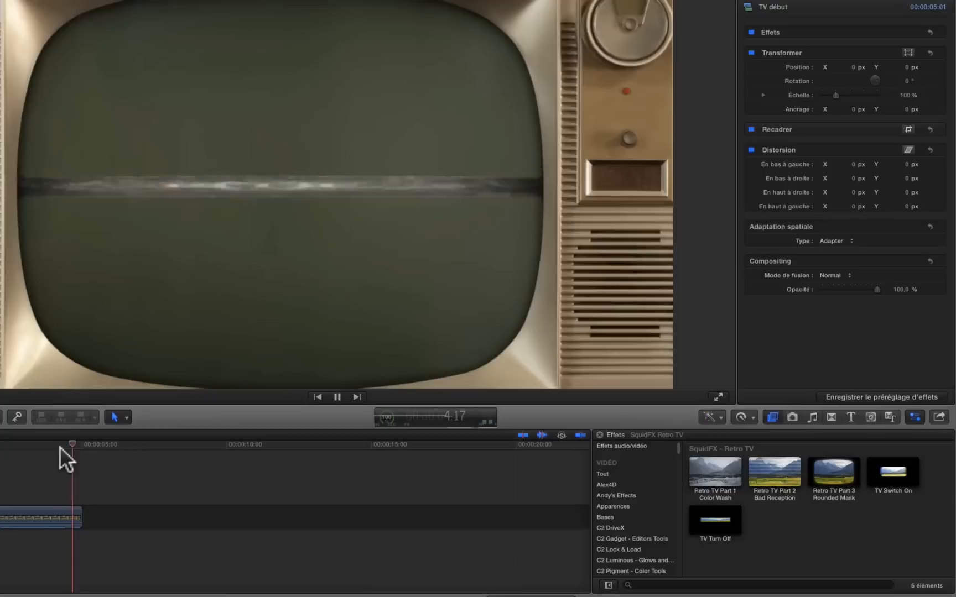
key(space)
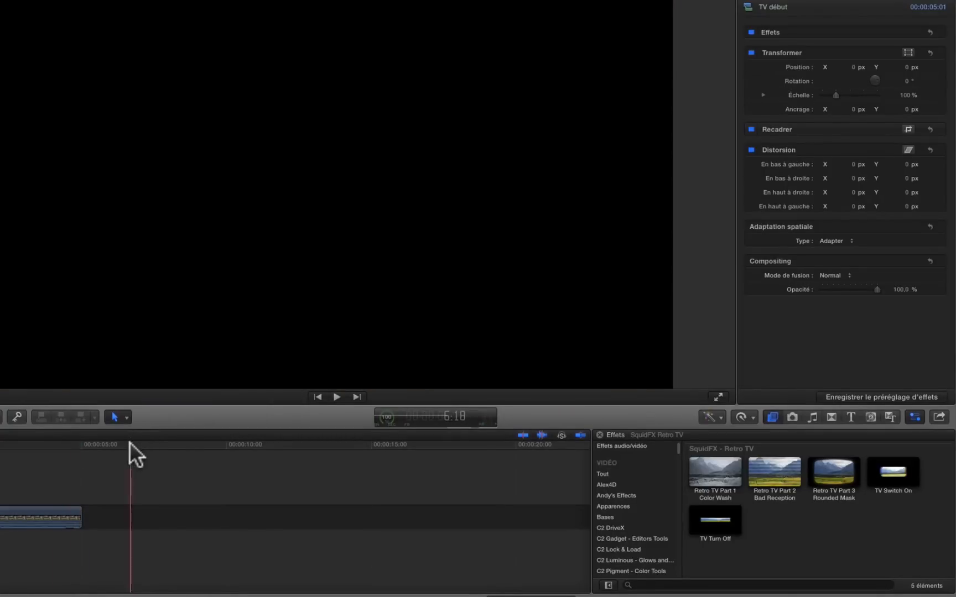
Append the Générique de l'ORTF - Archive INA clip after the first clip and extend it to a duration of 13:04.
click(129, 442)
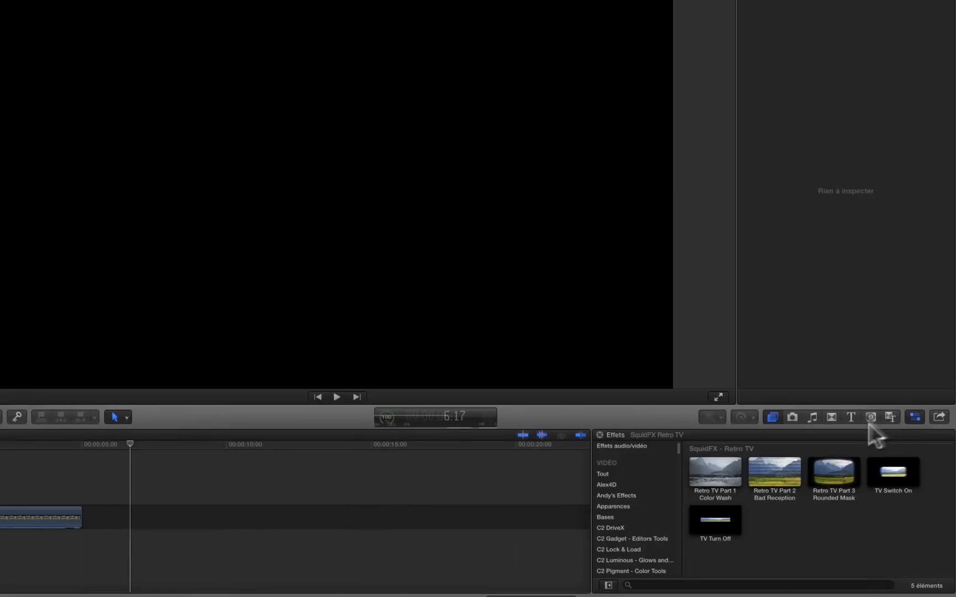
click(851, 416)
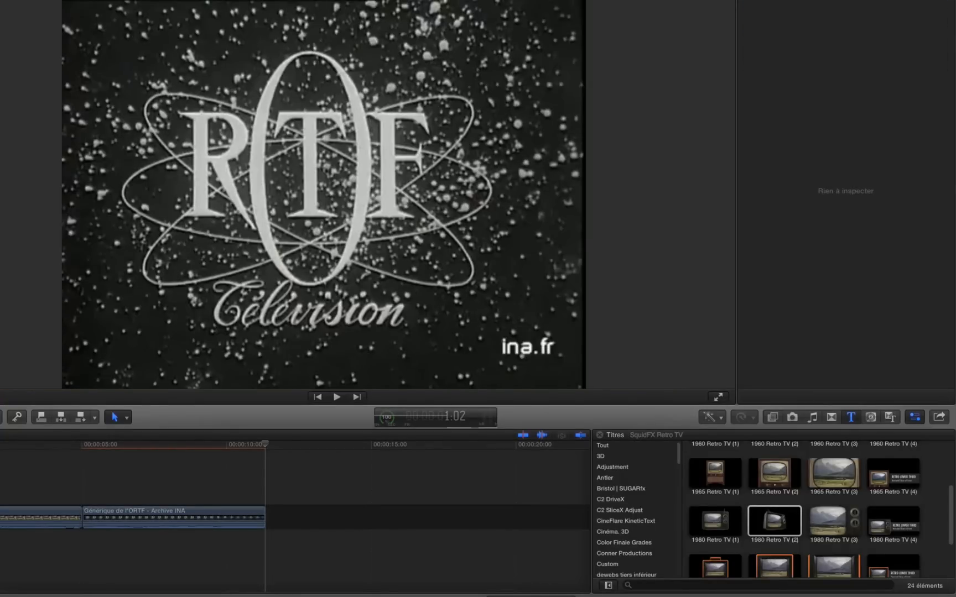
key(space)
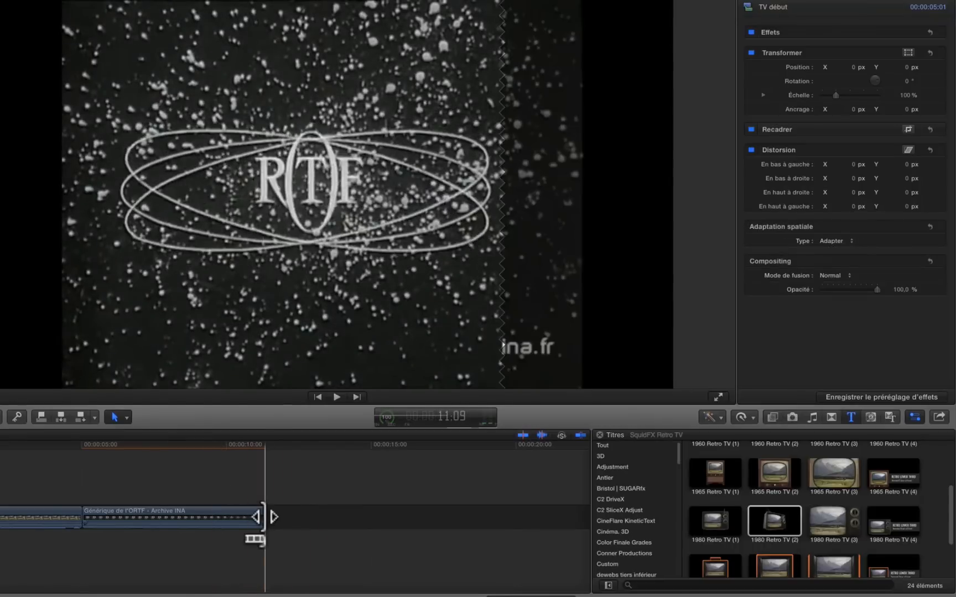
drag(264, 517, 461, 517)
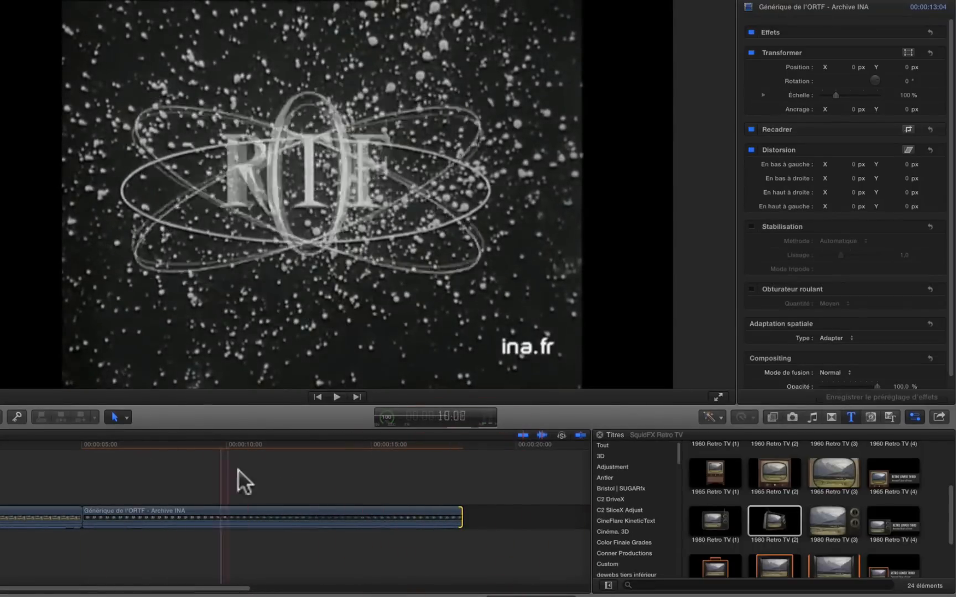
Place the 1980 Retro TV (2) title above the Générique de l'ORTF clip and stretch it to the clip's full length.
click(225, 520)
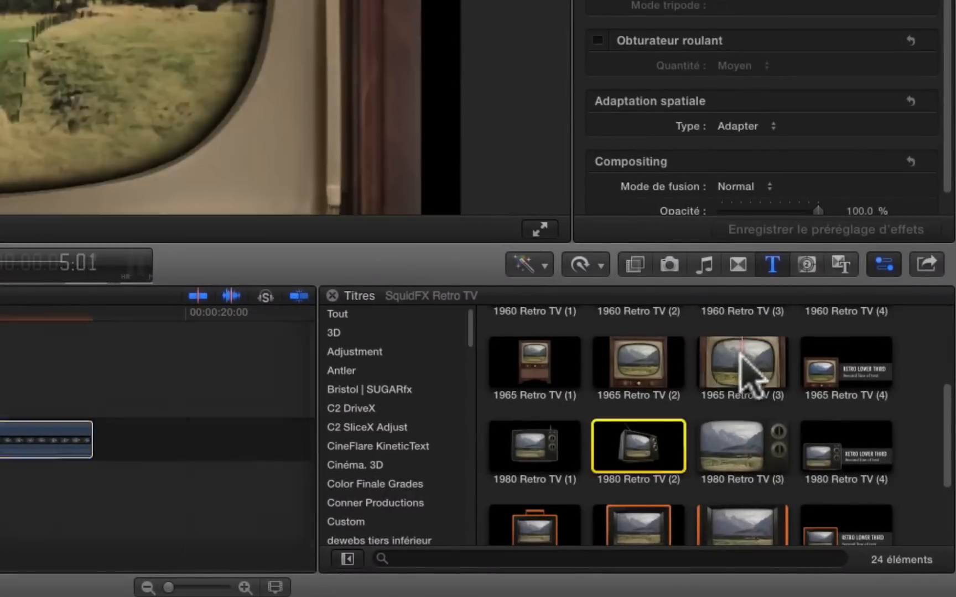
scroll(640, 445, down, 3)
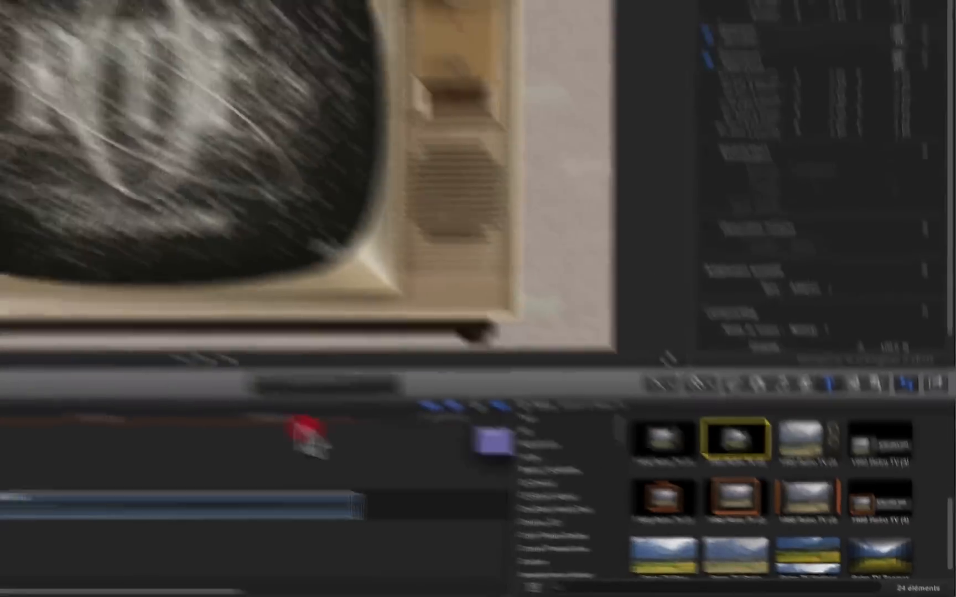
drag(306, 434, 79, 501)
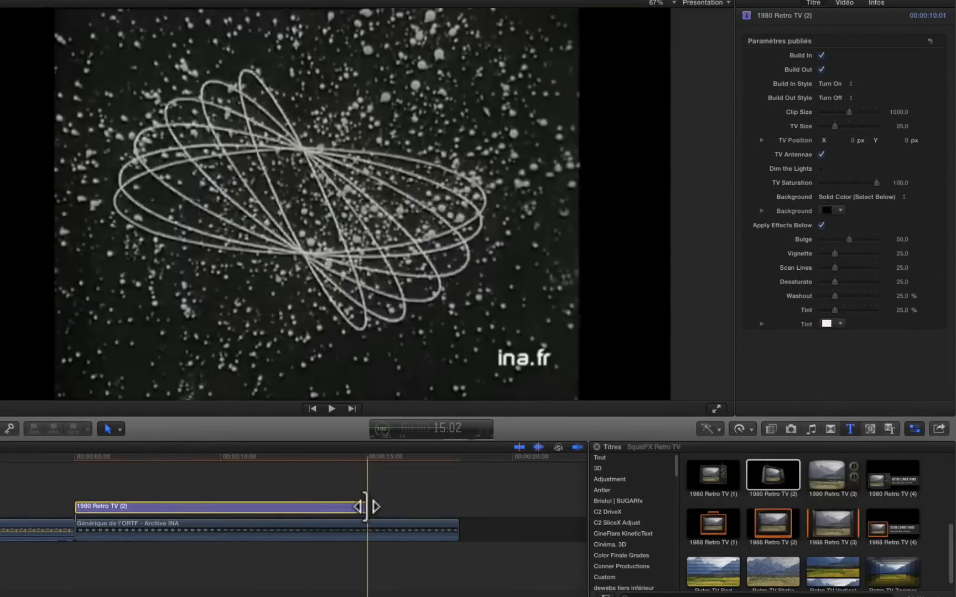
drag(371, 505, 458, 507)
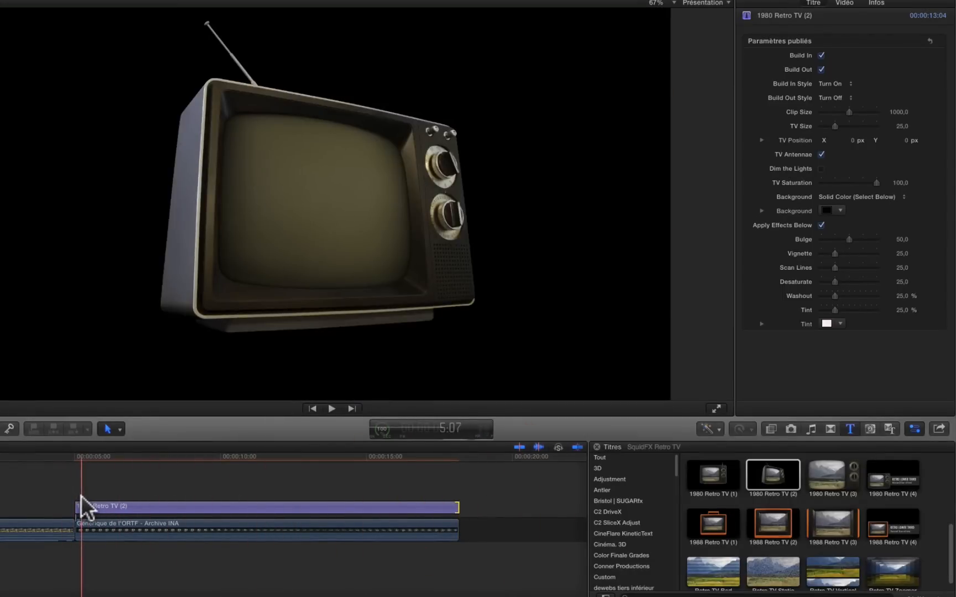
Play the clip with its TV title and lower the audio level of the Générique de l'ORTF clip.
key(space)
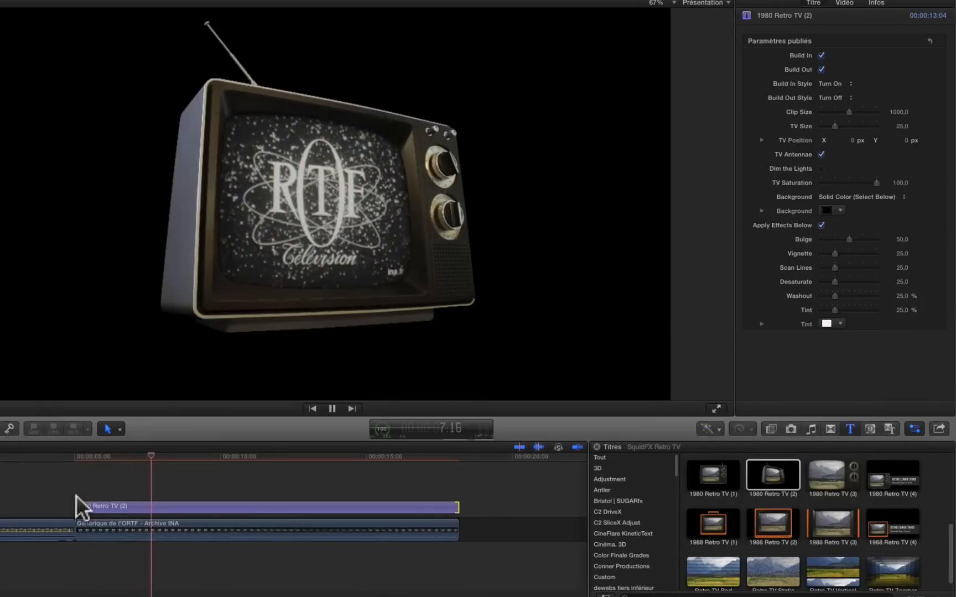
drag(103, 535, 105, 542)
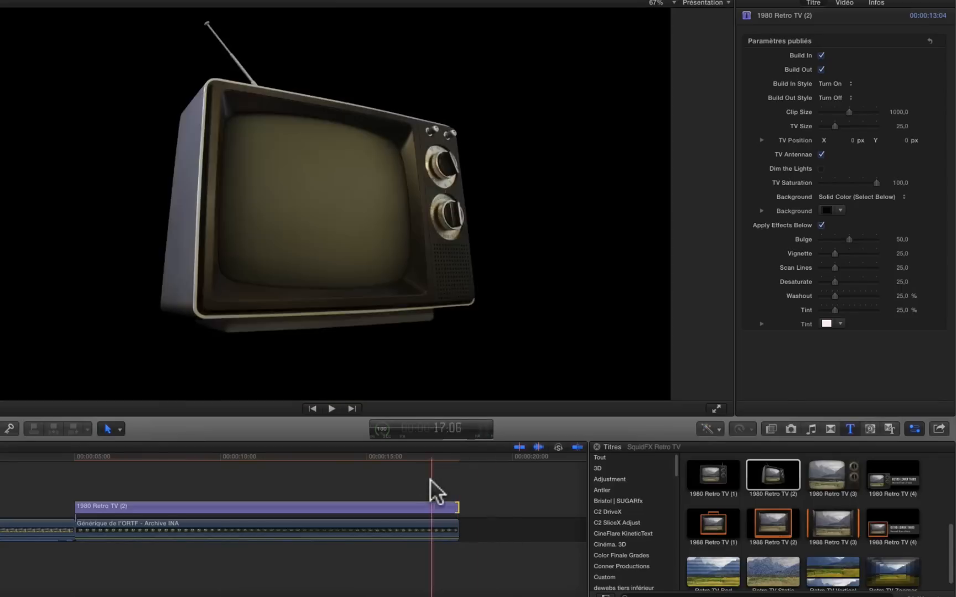
Select the 1980 Retro TV (2) title, move the playhead to its start and keep Build In enabled.
click(261, 495)
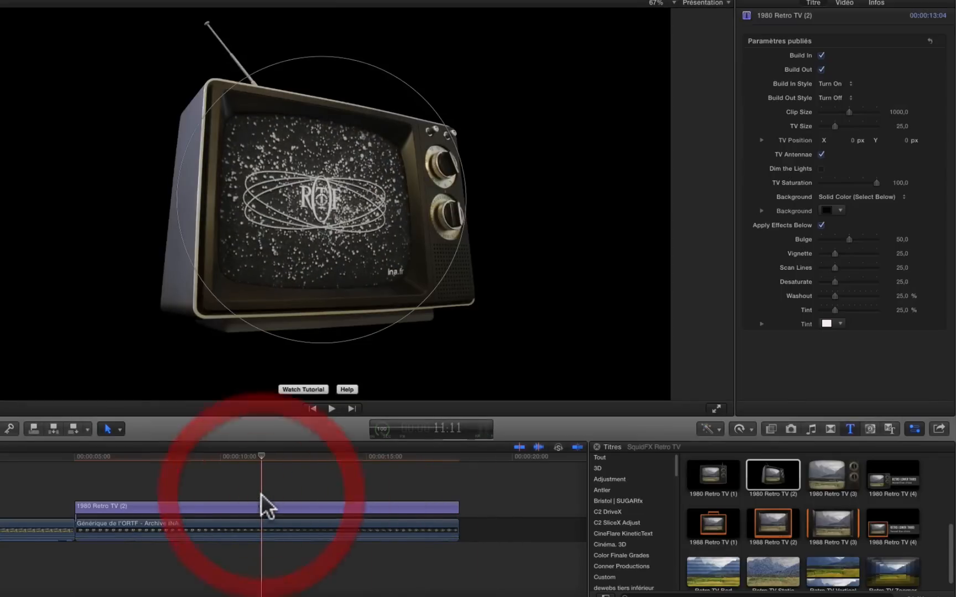
click(279, 502)
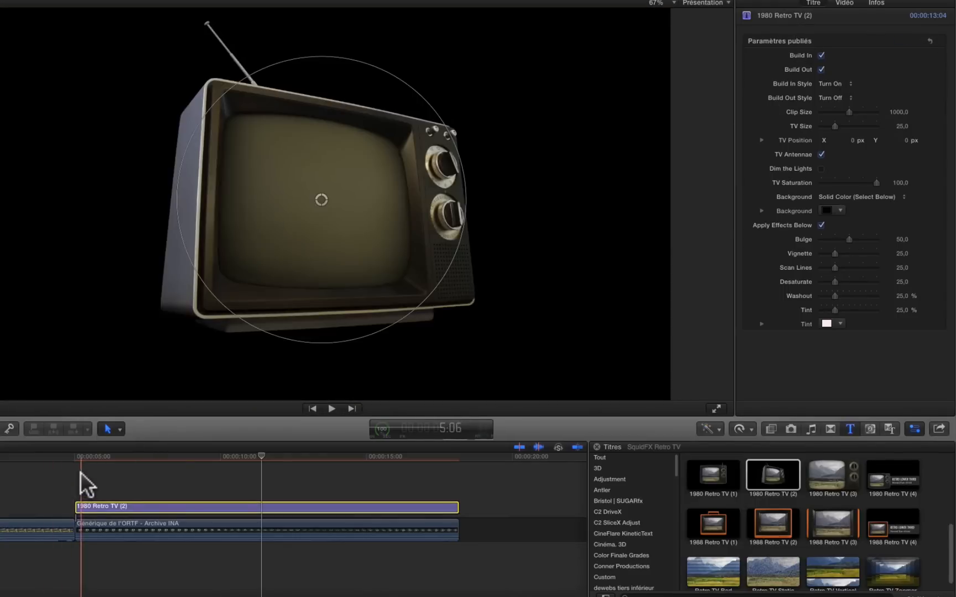
click(79, 481)
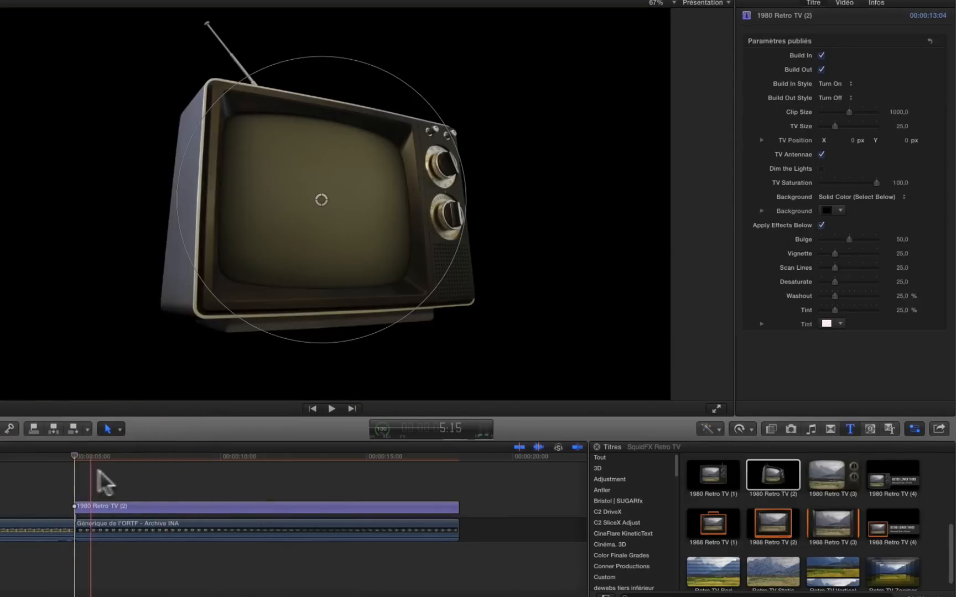
click(821, 56)
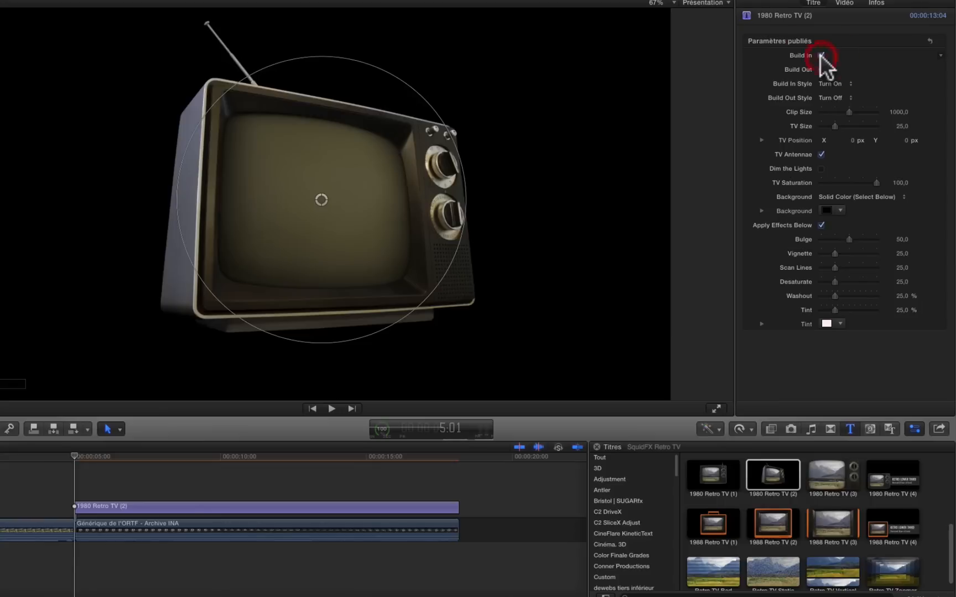
click(820, 55)
Try the Slide Left build-in style on the TV title and play its entrance.
click(835, 83)
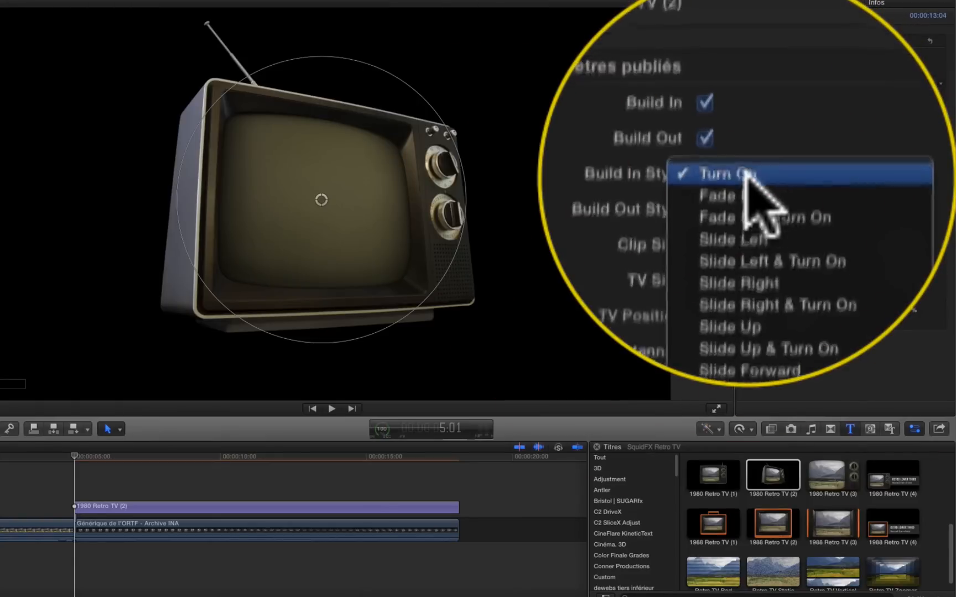
click(835, 110)
key(space)
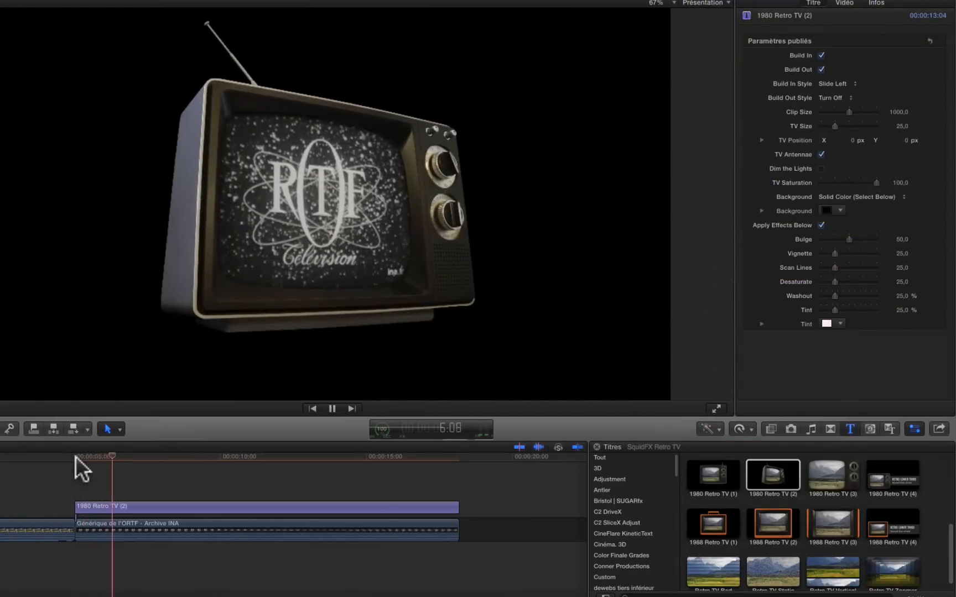
key(space)
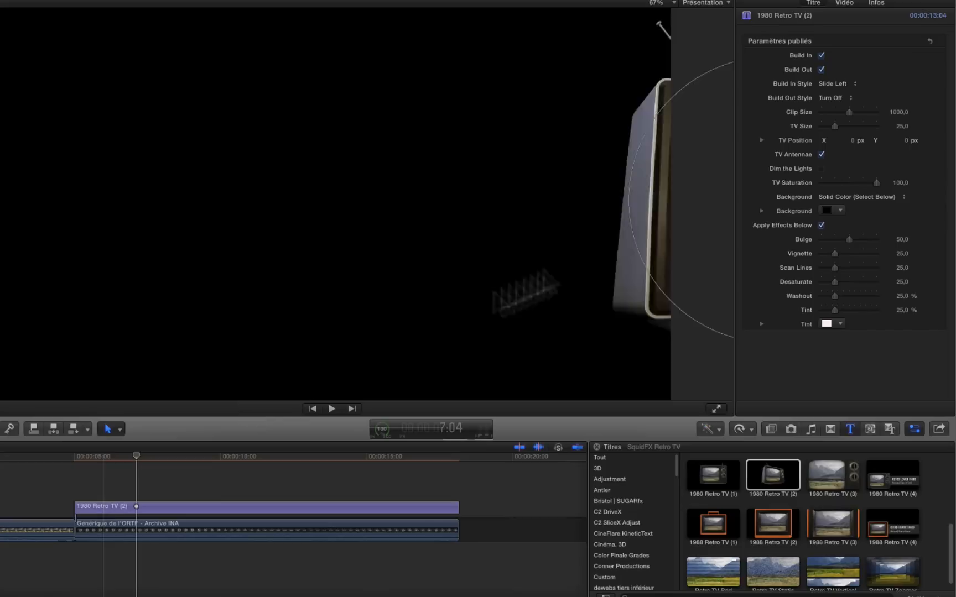
Set the TV title's Build In Style to Slide Left & Turn On and play it from its start.
click(834, 84)
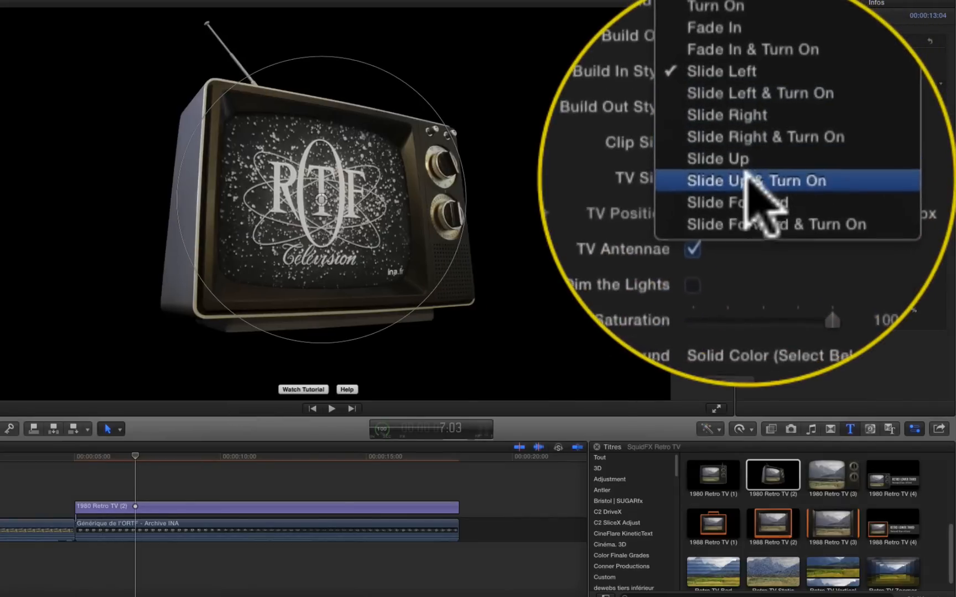
click(749, 152)
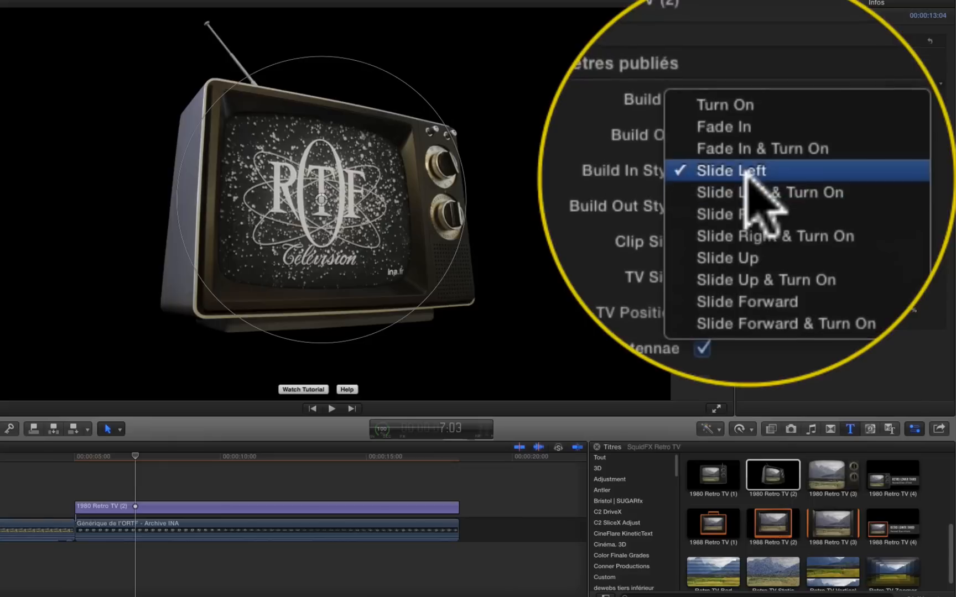
click(840, 95)
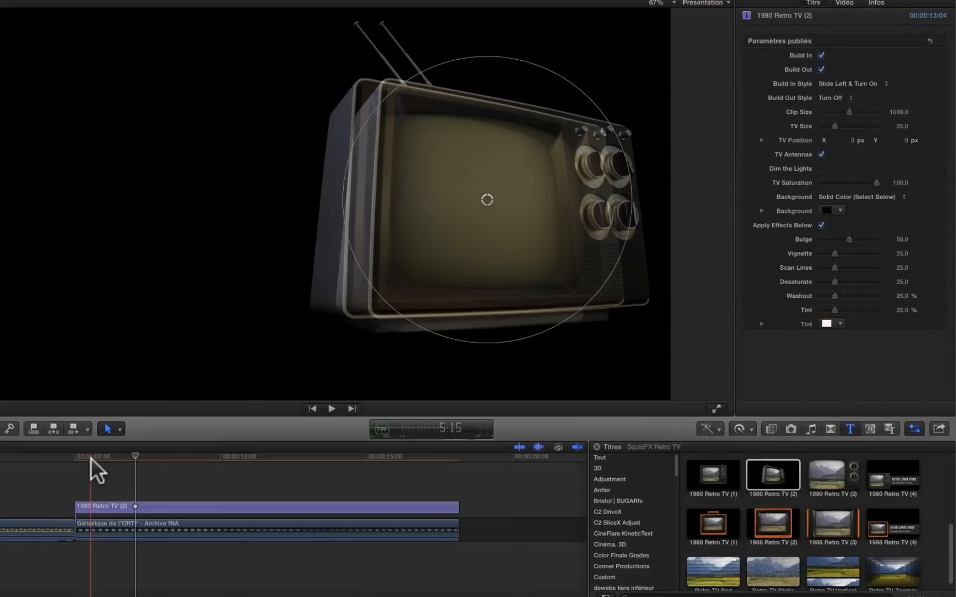
click(78, 459)
key(space)
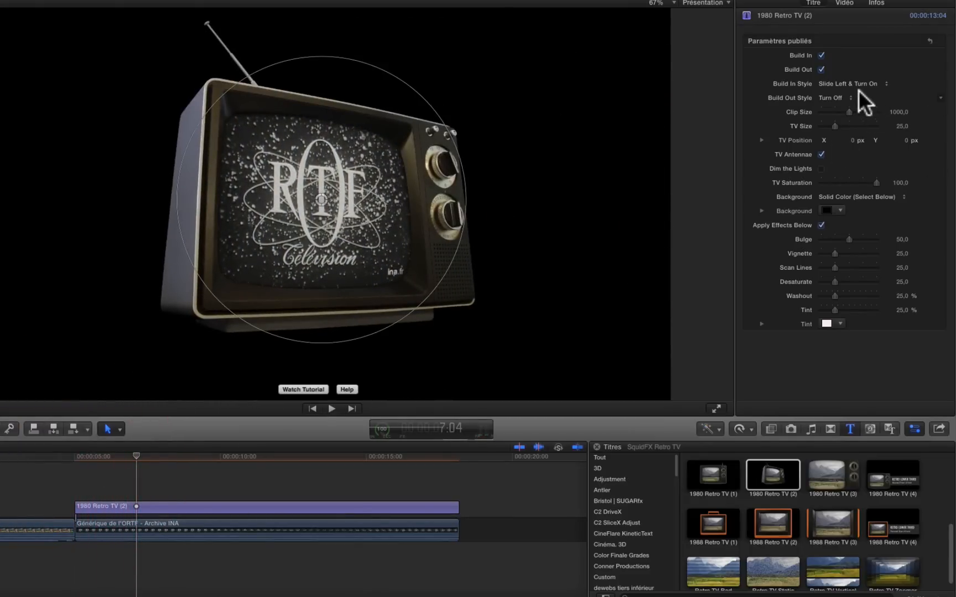
Set the TV title's Build Out Style to Slide Backward & Turn Off and play back its ending.
click(841, 97)
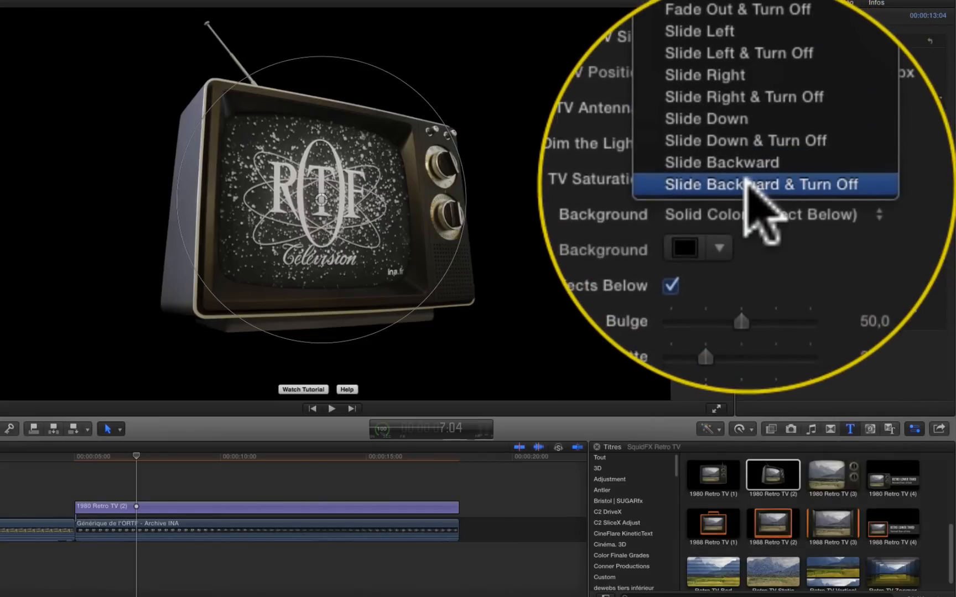
click(782, 181)
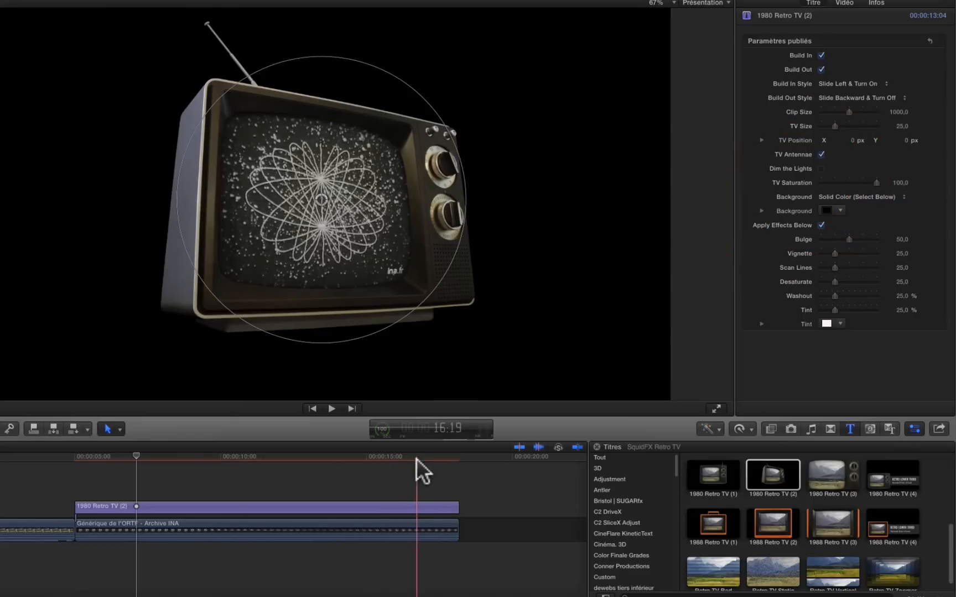
key(space)
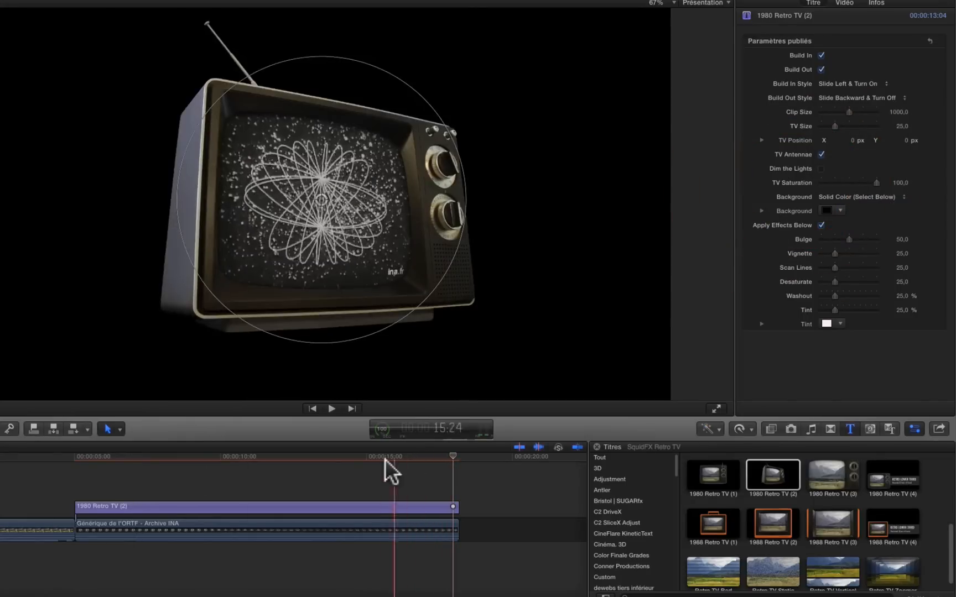
click(385, 459)
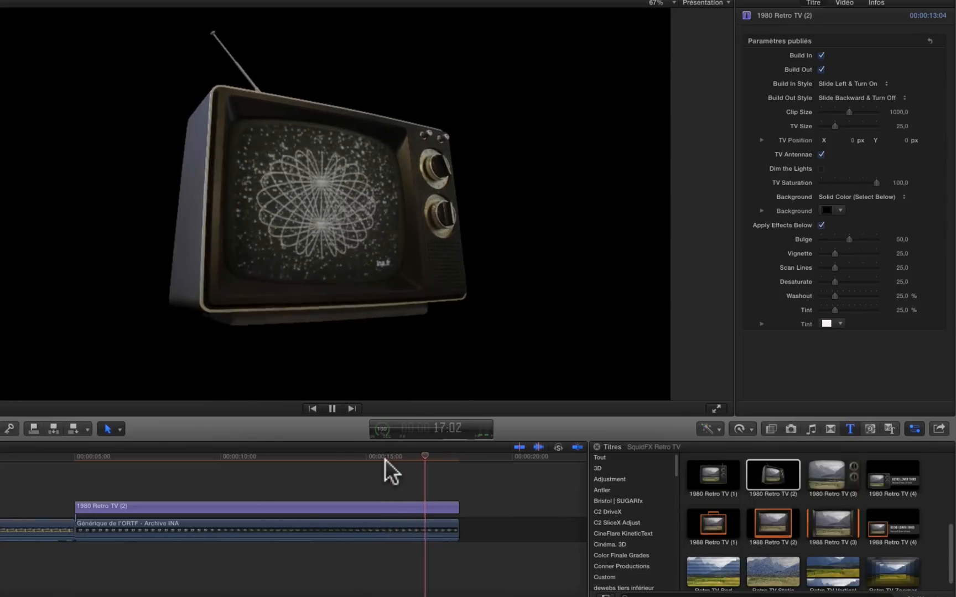
key(space)
Add volume keyframes to the archive clip at 16:12 and 17:24, lower the second for an audio fade-out, and play the ending.
click(409, 459)
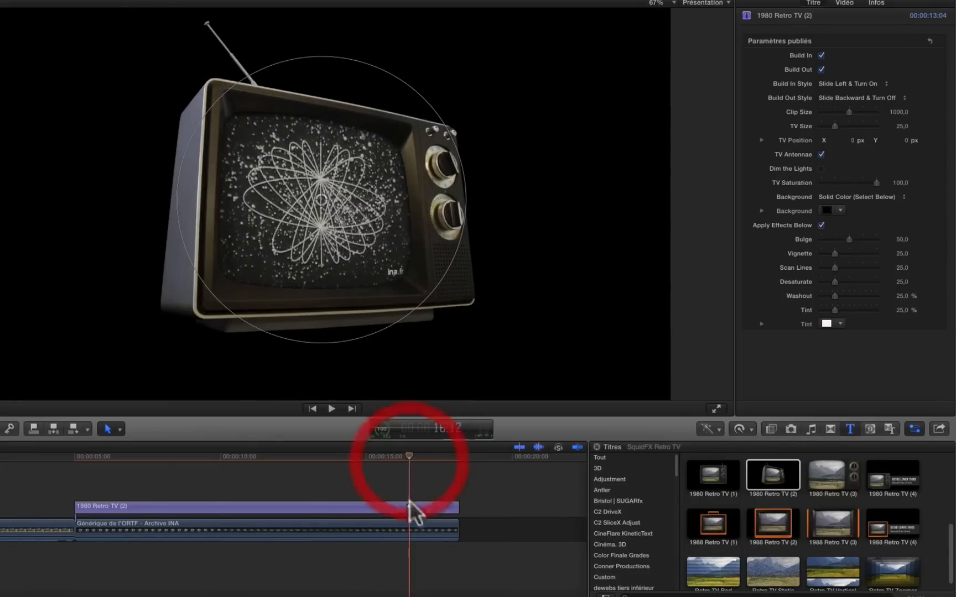
click(407, 536)
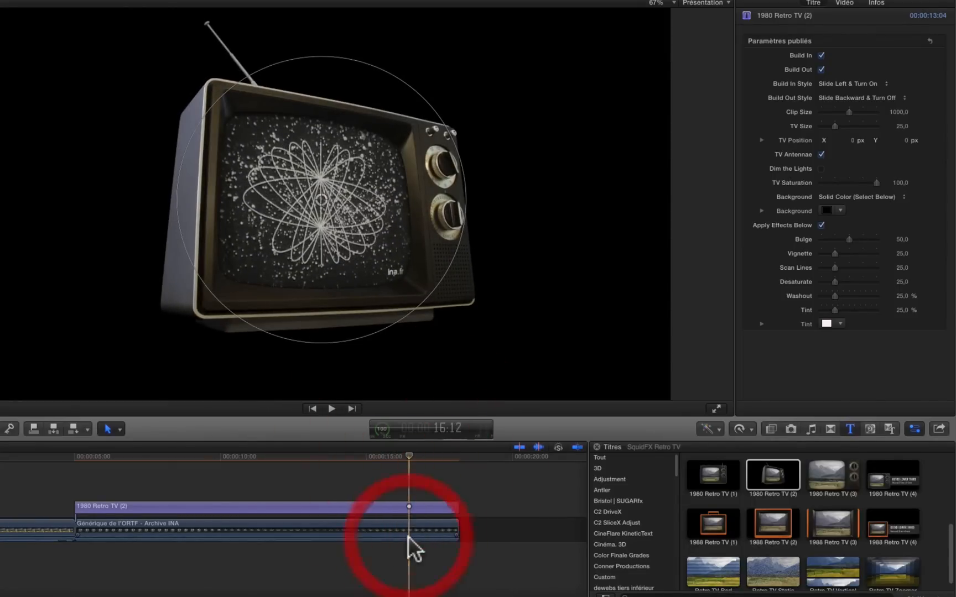
alt+click(452, 537)
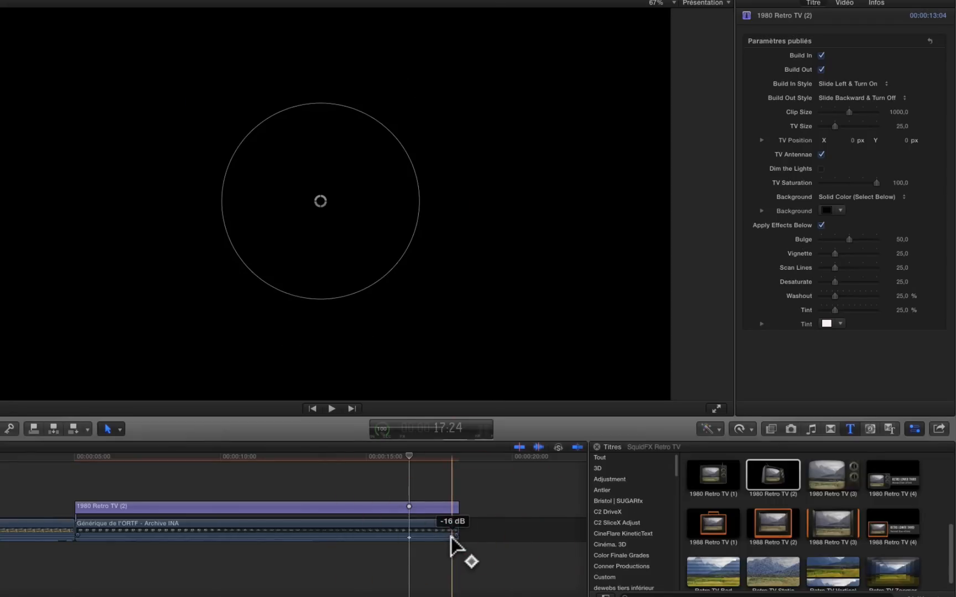
drag(452, 537, 452, 552)
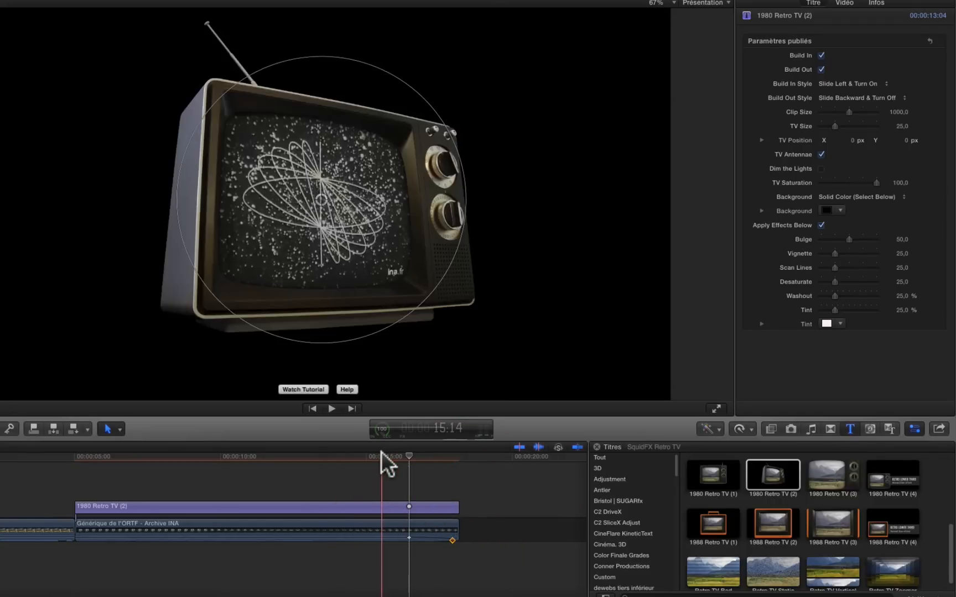
key(space)
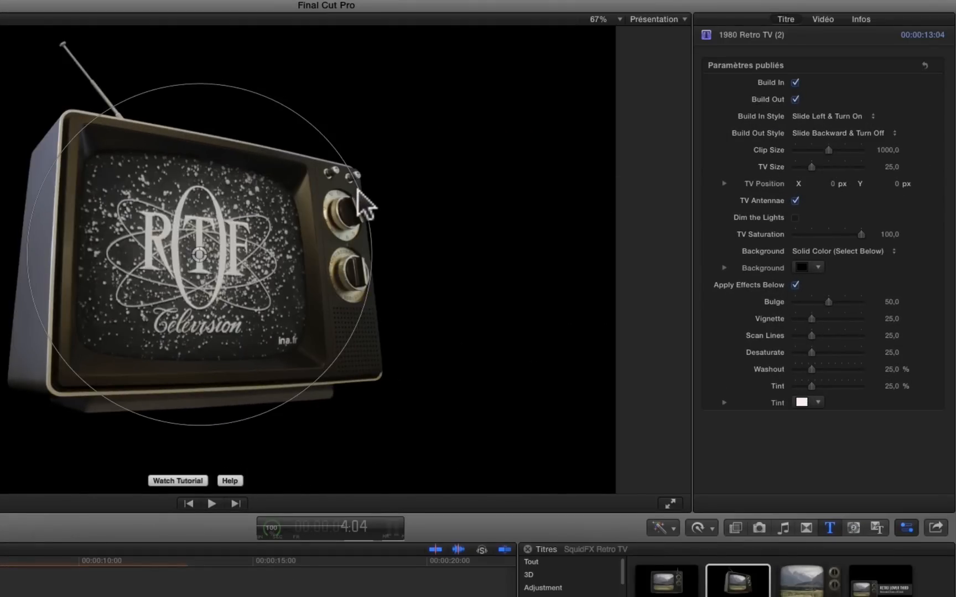
Set the Clip Size to about 1112 and recentre the archive image inside the TV screen.
drag(358, 189, 315, 242)
drag(199, 255, 266, 267)
drag(438, 236, 501, 219)
drag(266, 269, 184, 265)
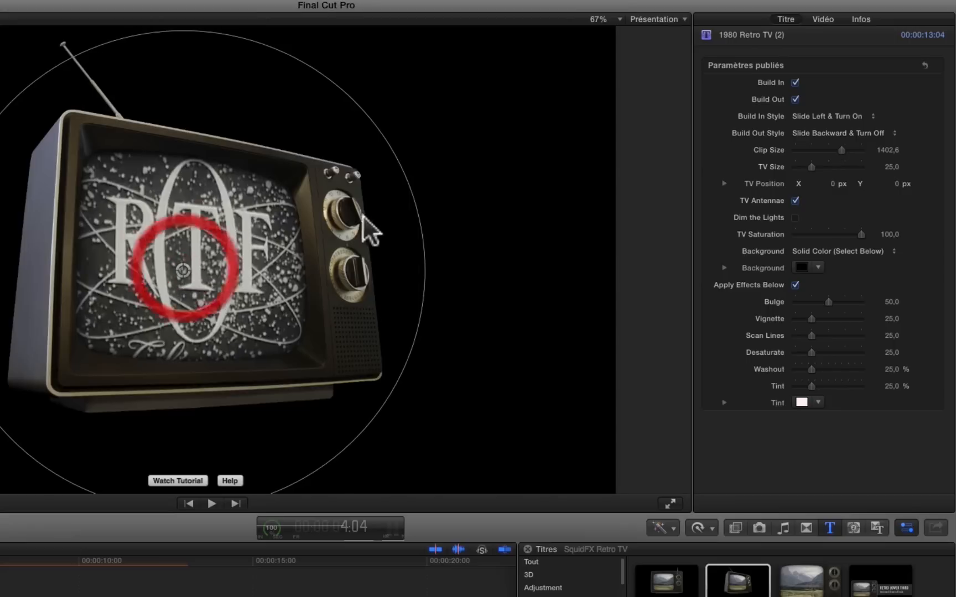
drag(412, 206, 375, 260)
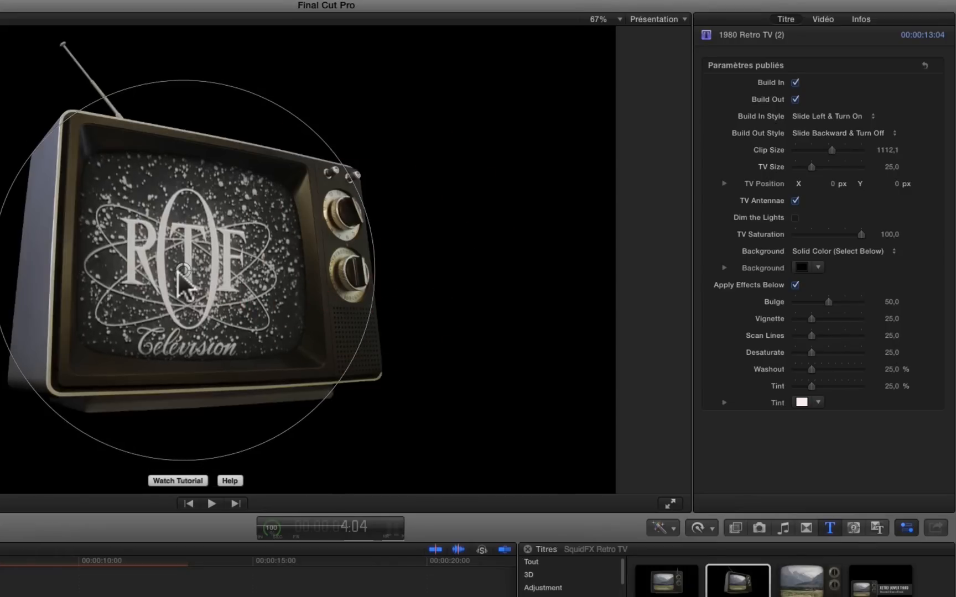
drag(183, 269, 196, 260)
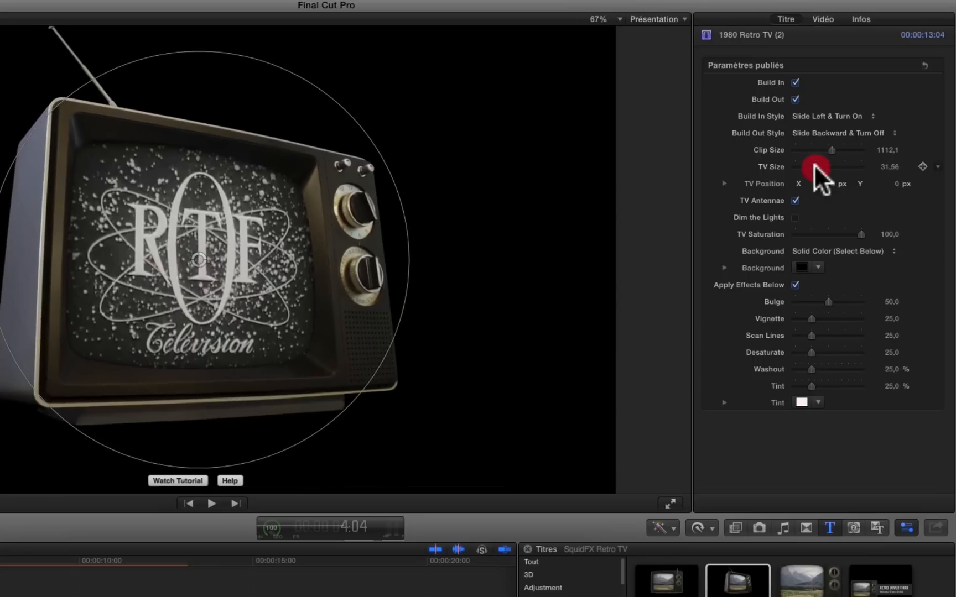
Animate the TV Size with keyframes, from 25 at 1:05 to a larger size at 11:11.
drag(813, 164, 808, 164)
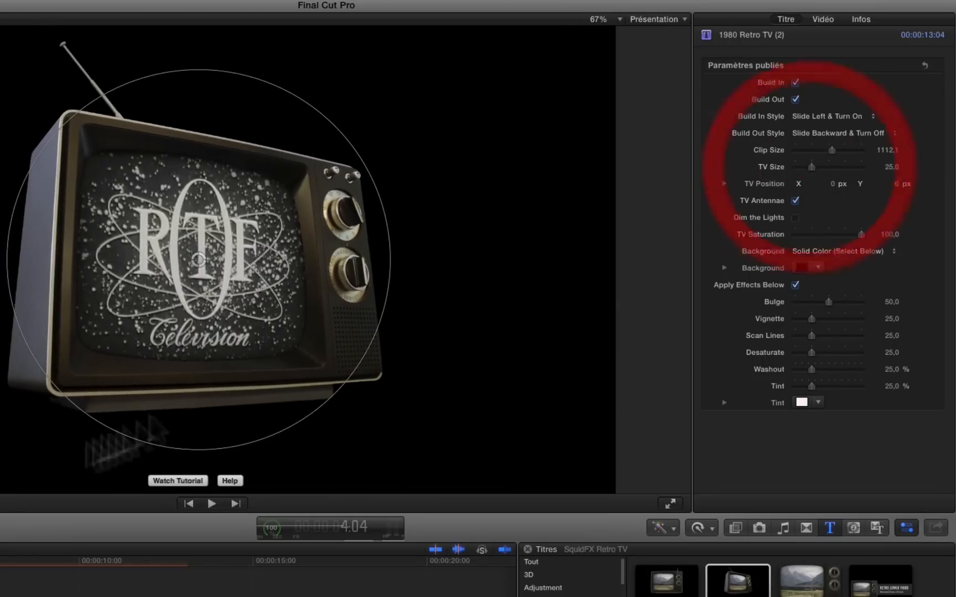
key(space)
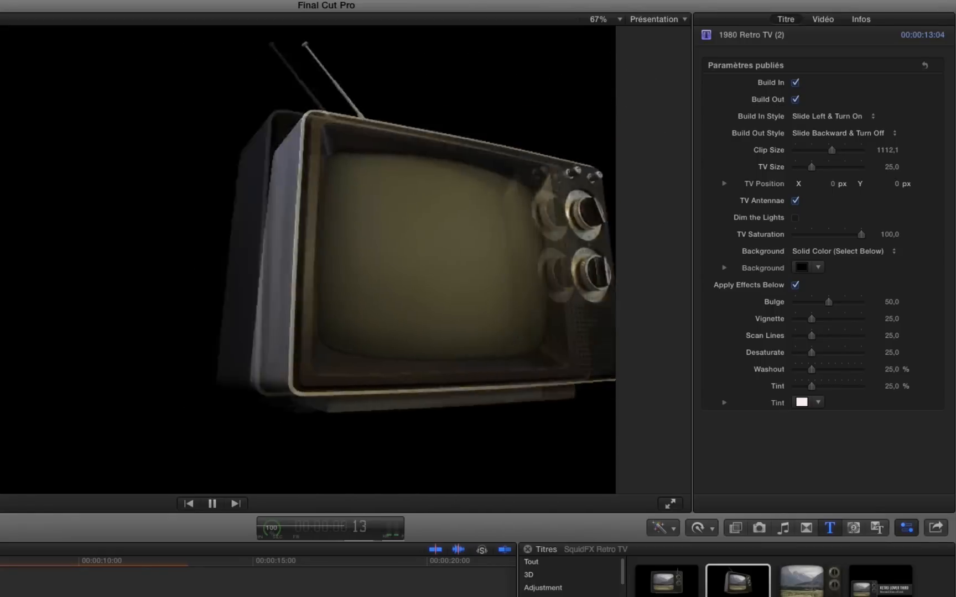
key(space)
key(Right)
key(Right)
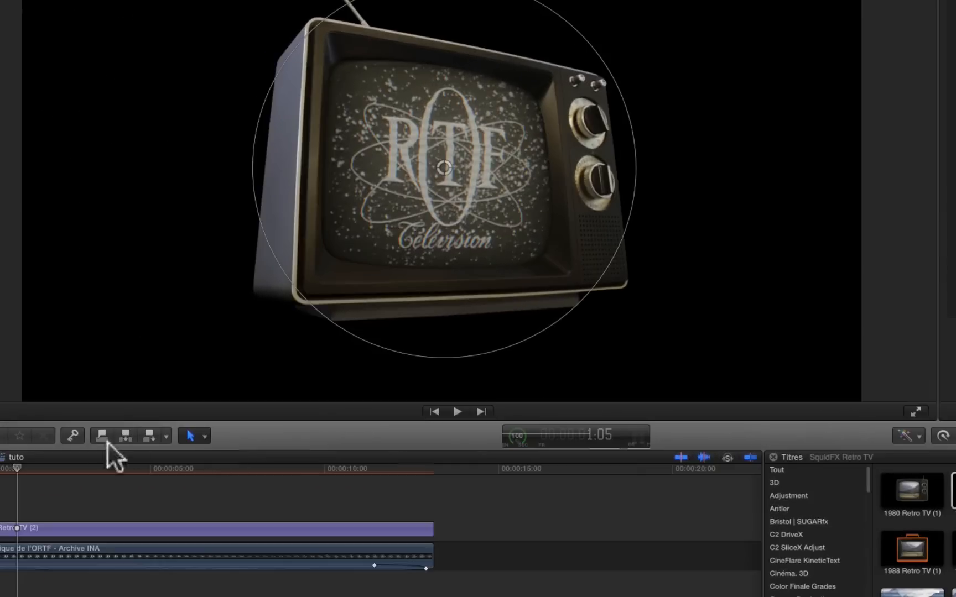
drag(29, 478, 374, 504)
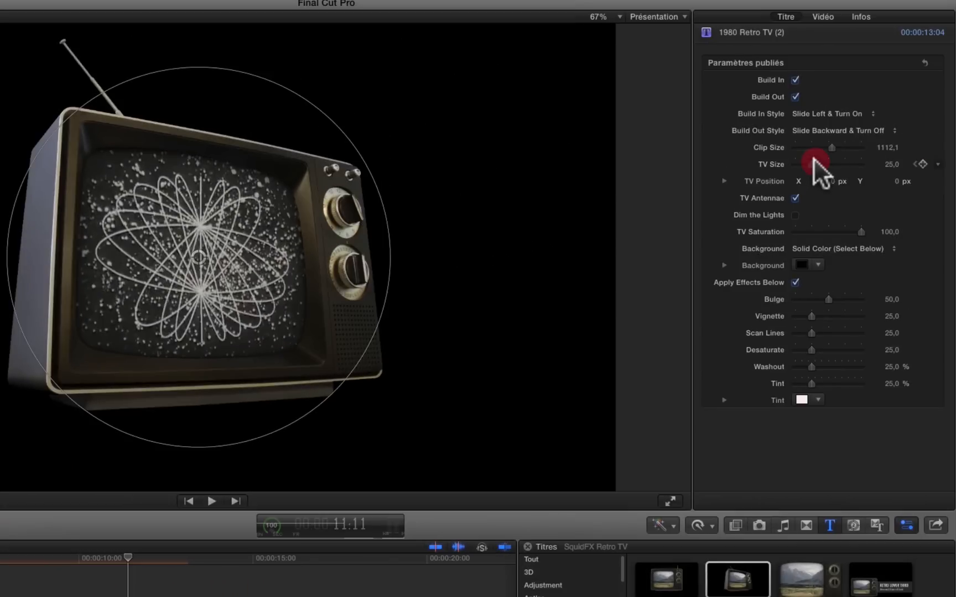
drag(813, 161, 836, 160)
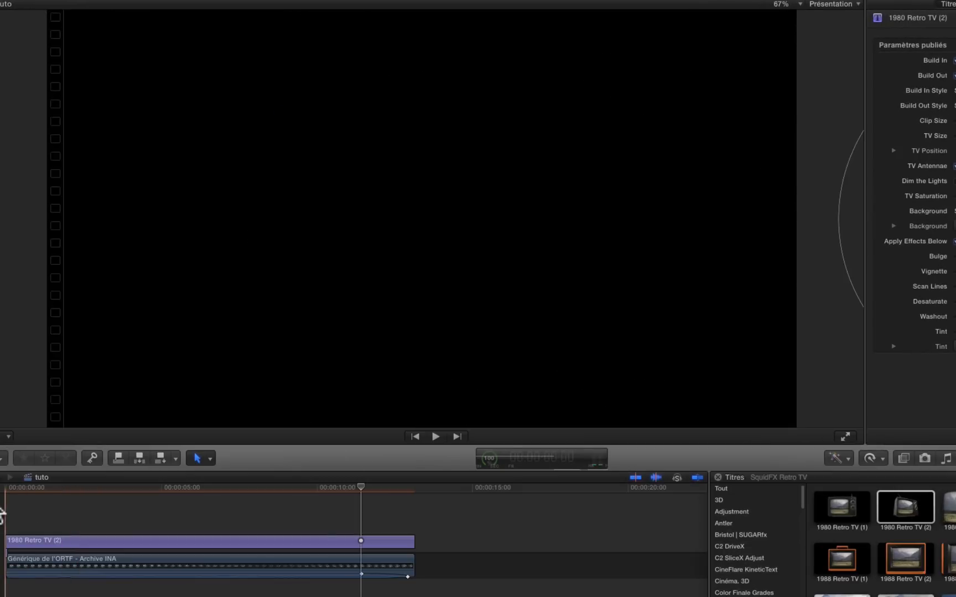
Play the title from its start to review the TV's entrance and size animation.
key(space)
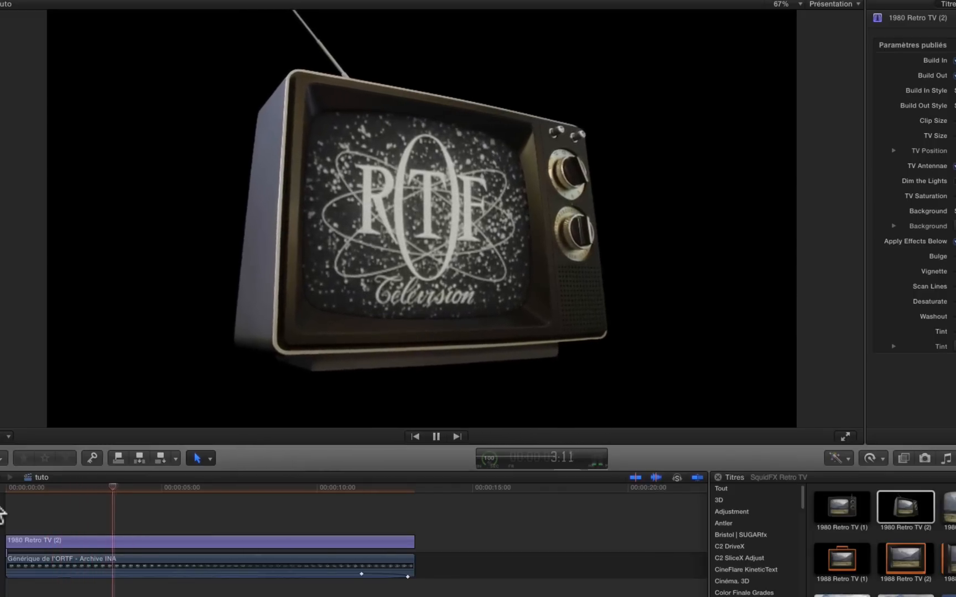
click(296, 489)
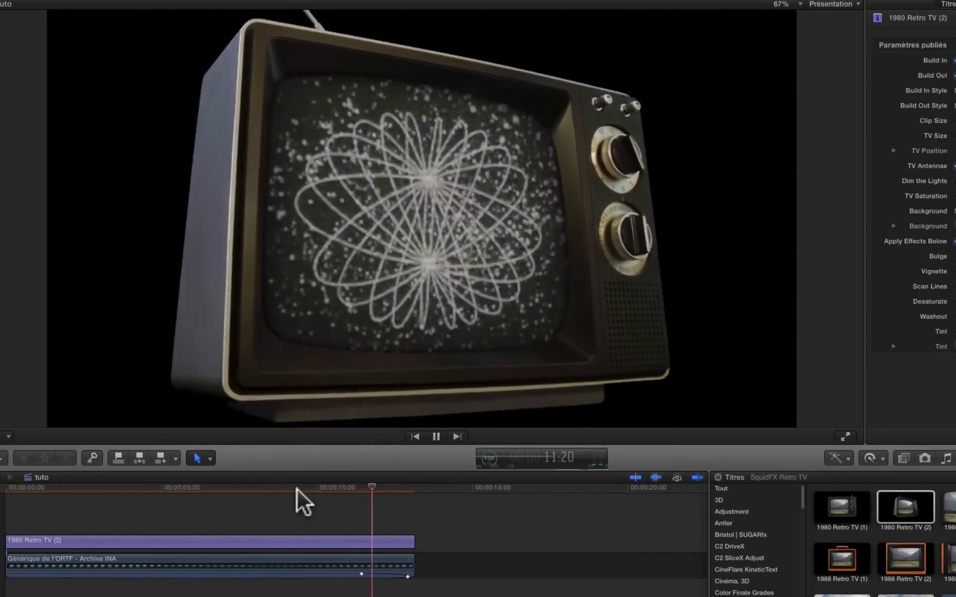
click(177, 490)
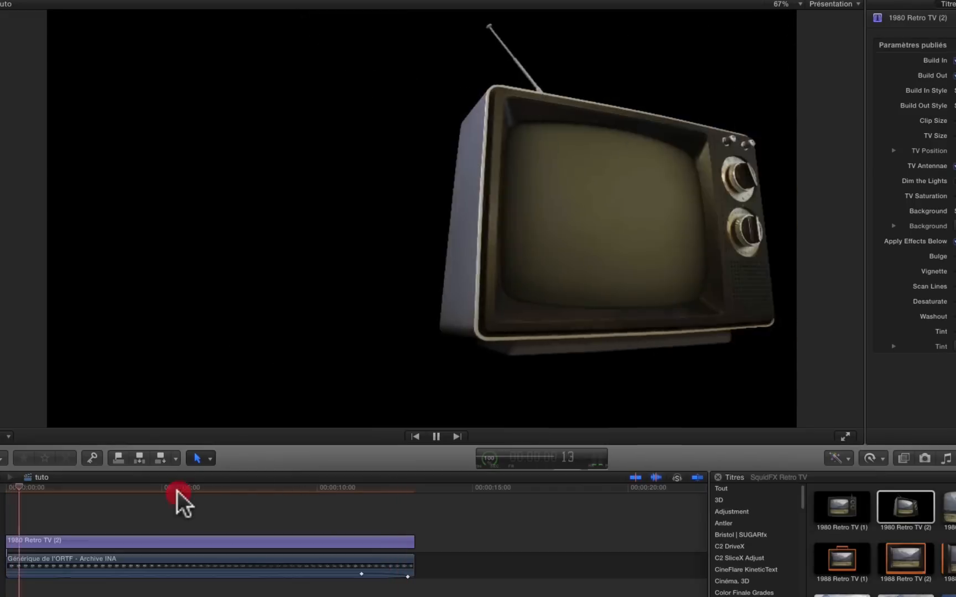
key(space)
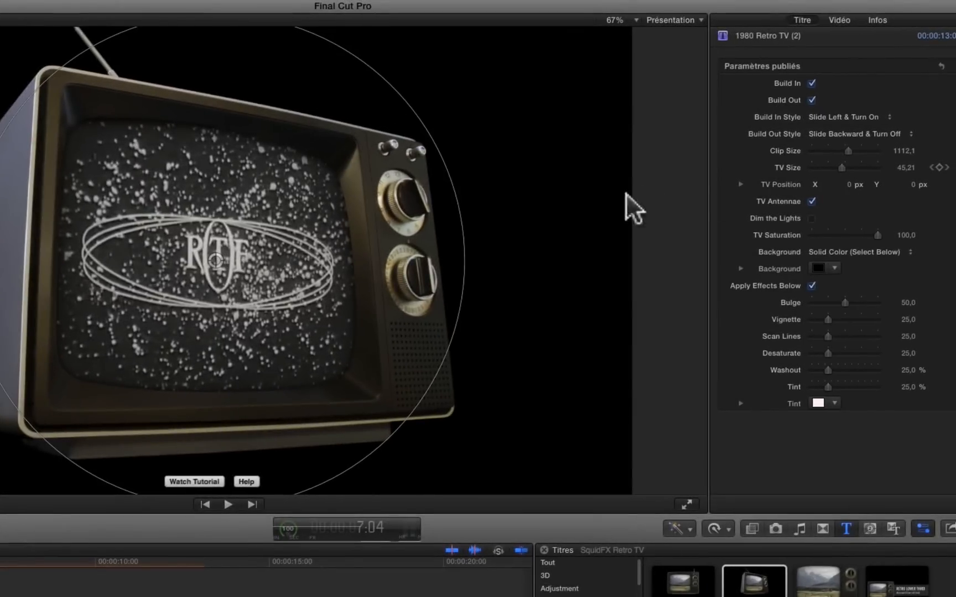
Set the TV Position X to -0.8 px and try the TV without its antennae before restoring them.
drag(852, 188, 847, 188)
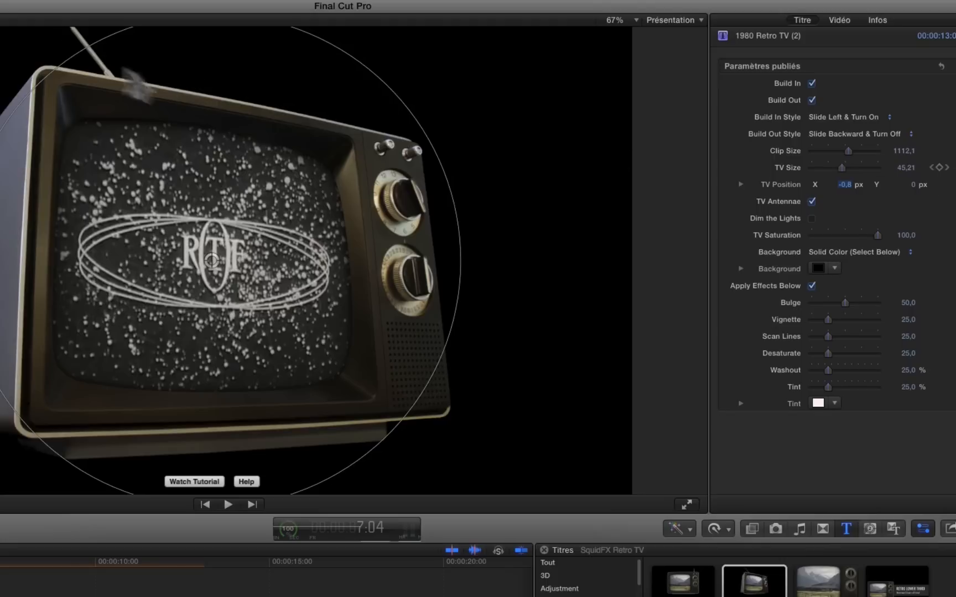
click(811, 201)
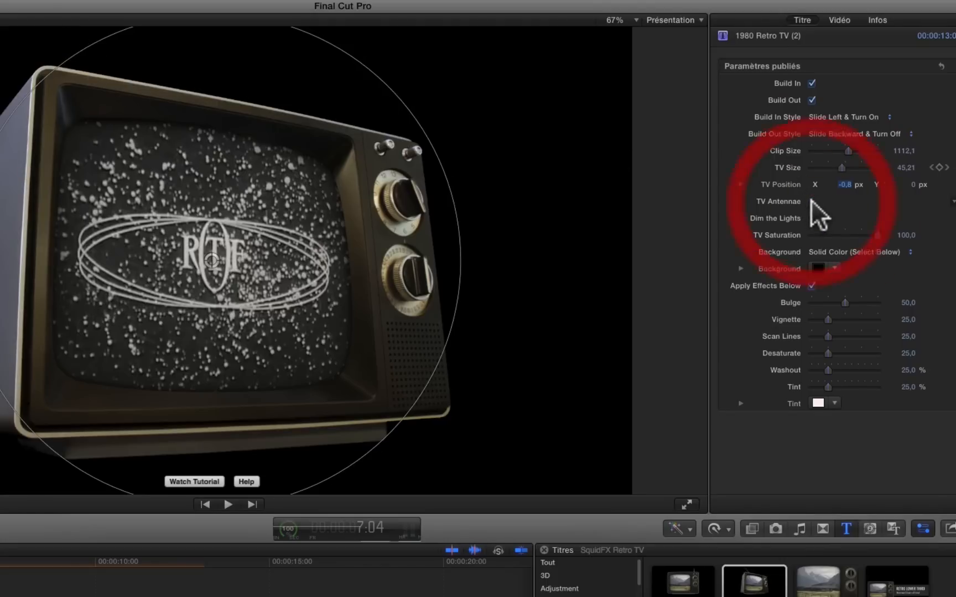
click(811, 201)
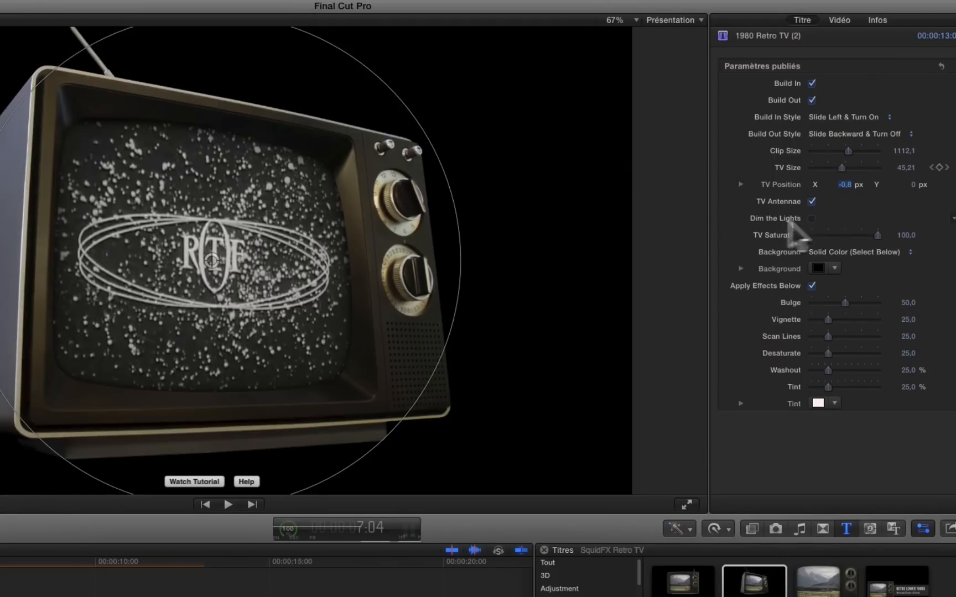
Try Dim the Lights and a fully desaturated TV, restoring undimmed lights and a TV Saturation of 100.
click(809, 217)
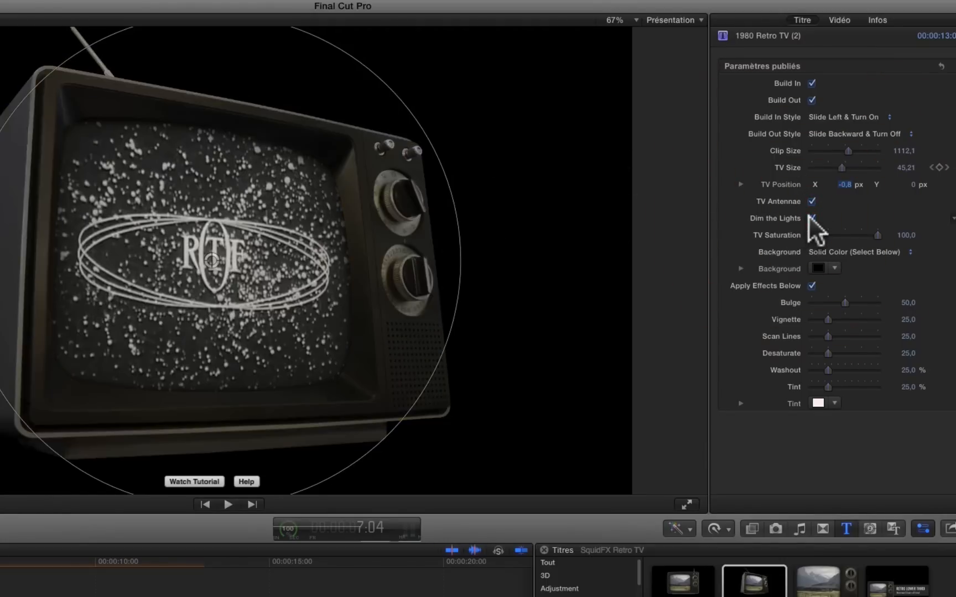
click(809, 217)
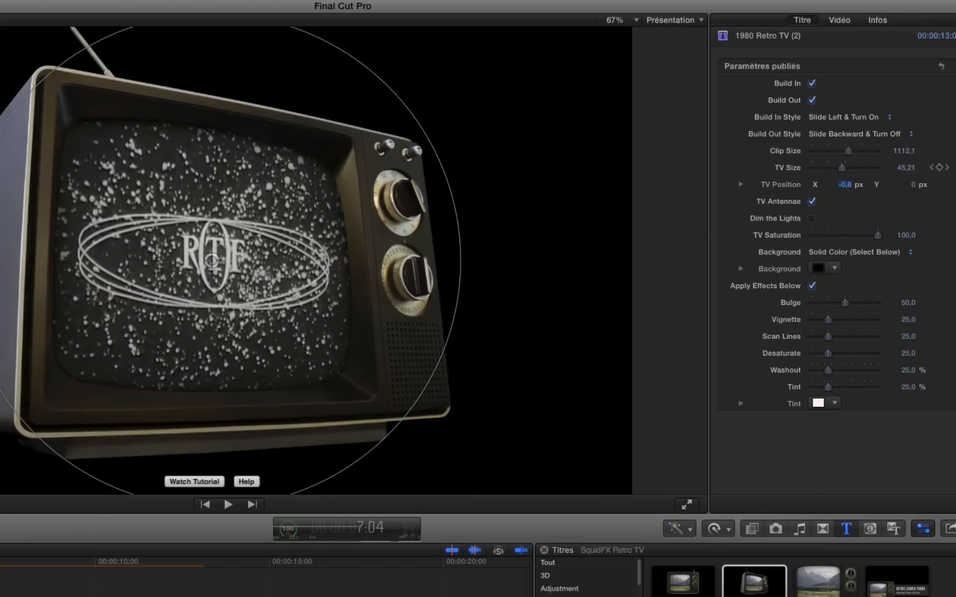
click(809, 217)
click(809, 217)
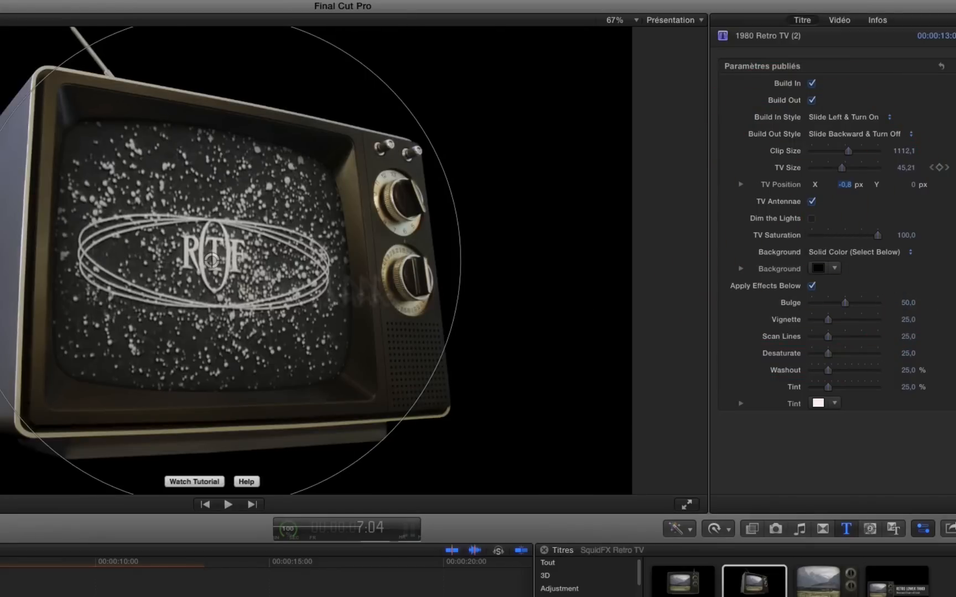
drag(841, 236, 646, 235)
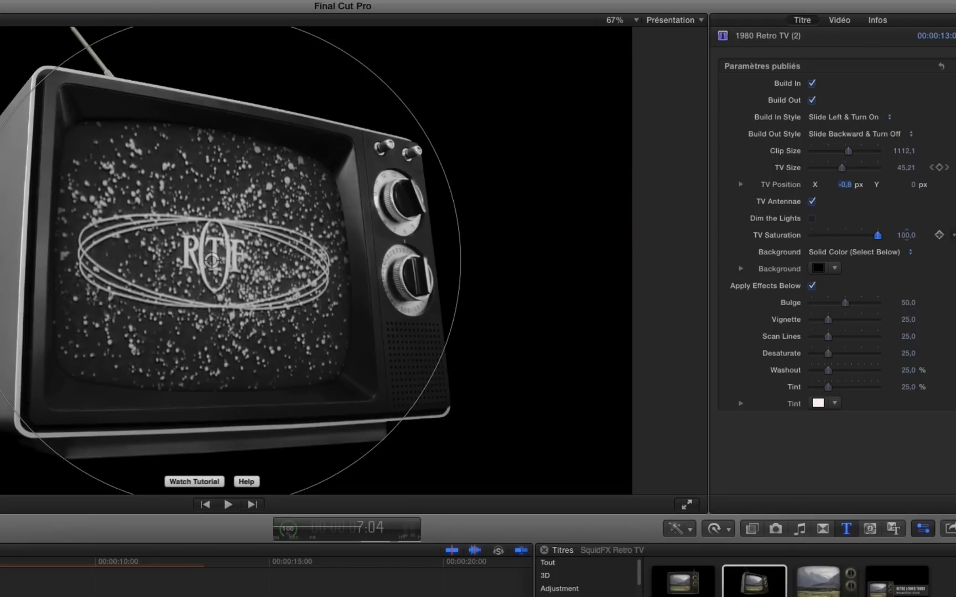
drag(906, 235, 906, 235)
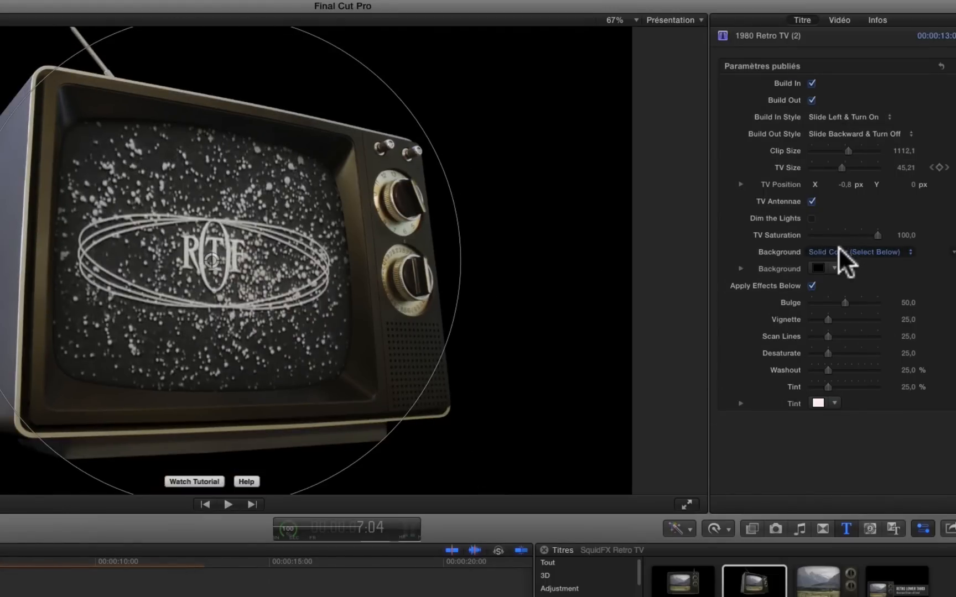
Keep the Background on Solid Color (Select Below) and set its colour to dark olive green.
click(882, 250)
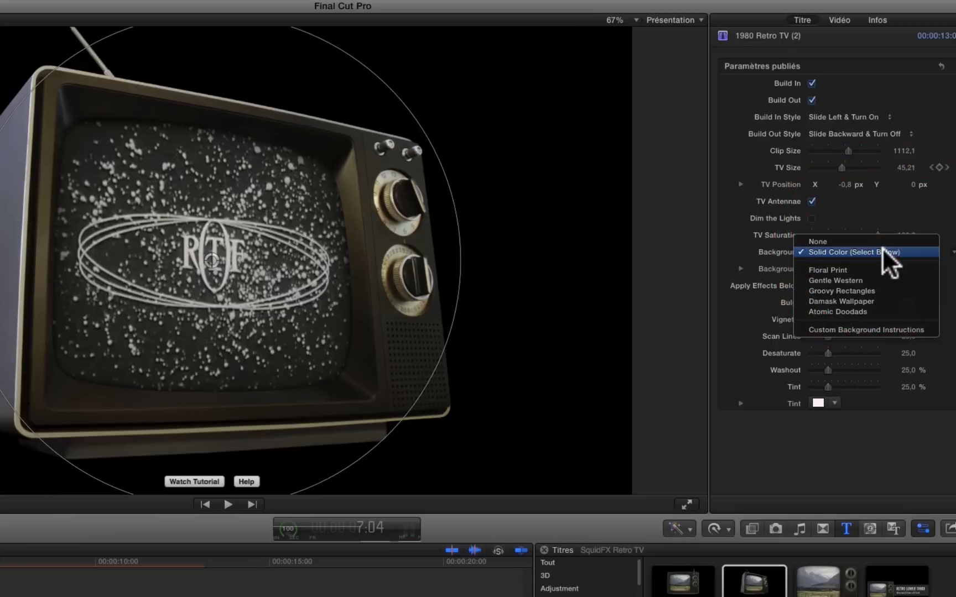
click(882, 250)
click(833, 267)
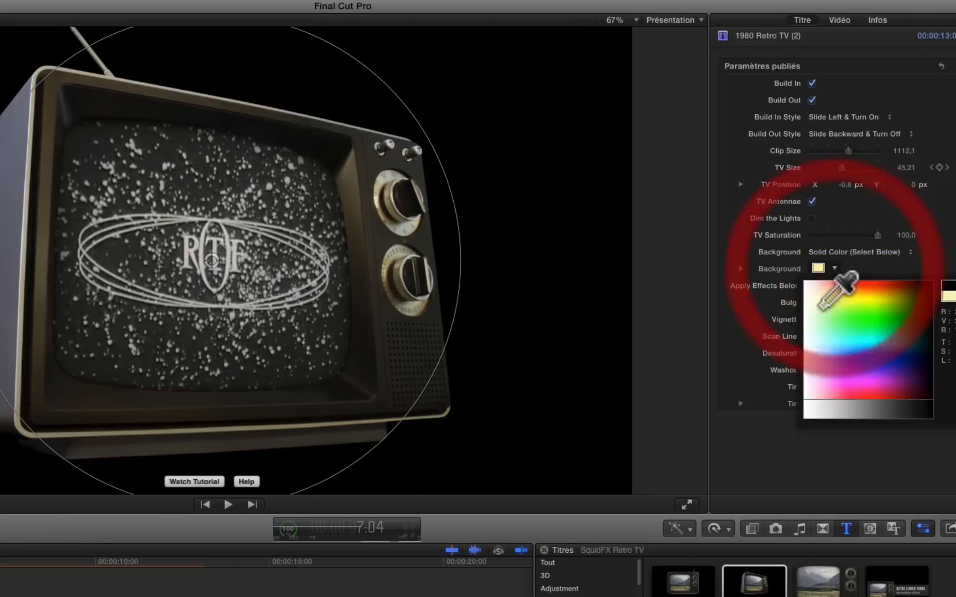
drag(813, 337, 913, 308)
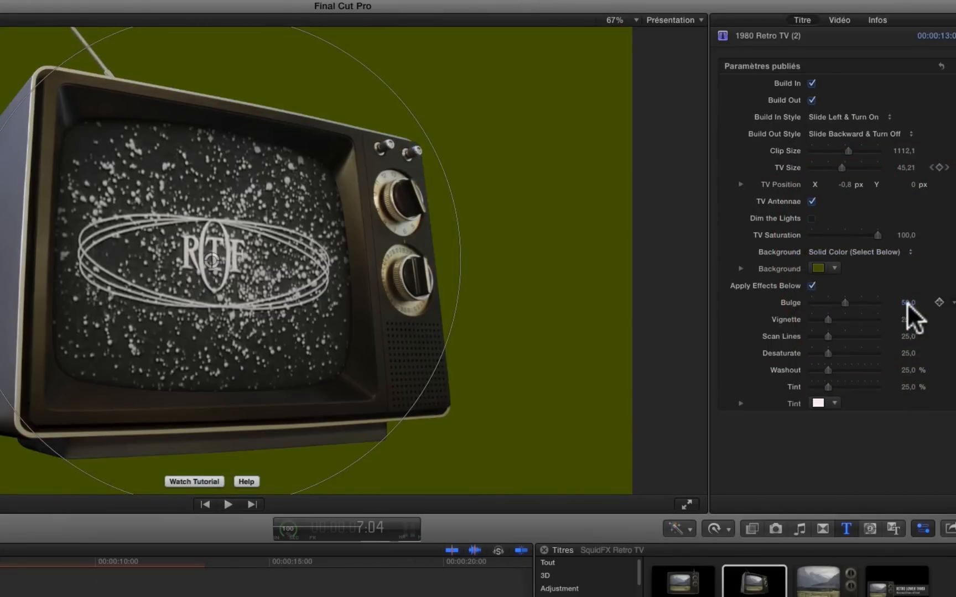
Set the TV title's Background option to None.
click(888, 251)
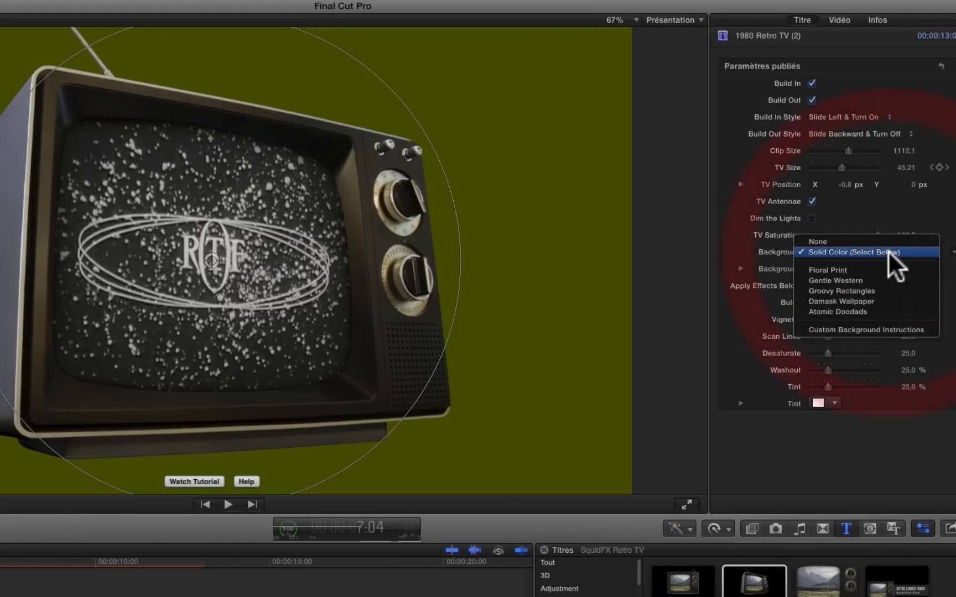
click(892, 235)
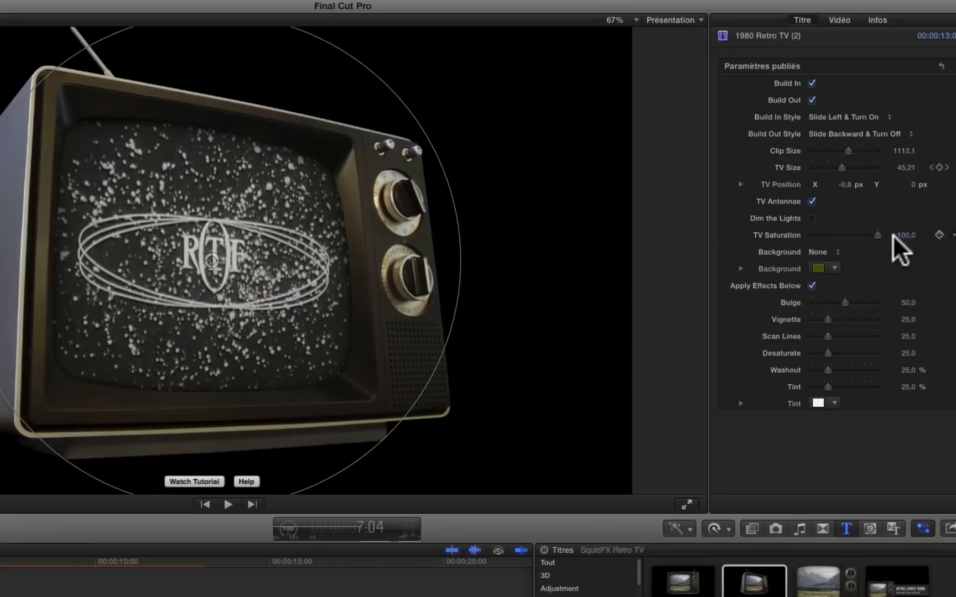
click(837, 252)
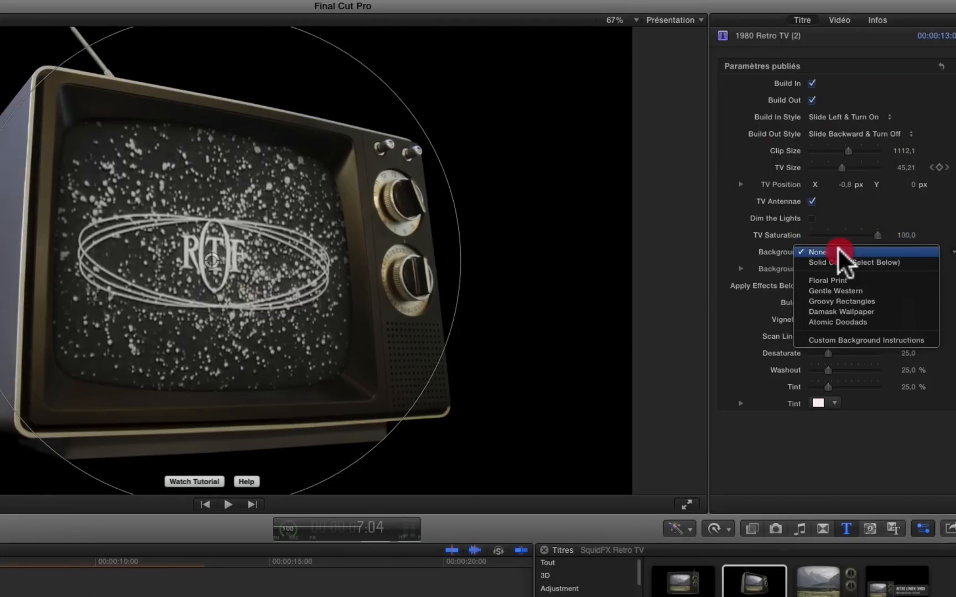
click(837, 250)
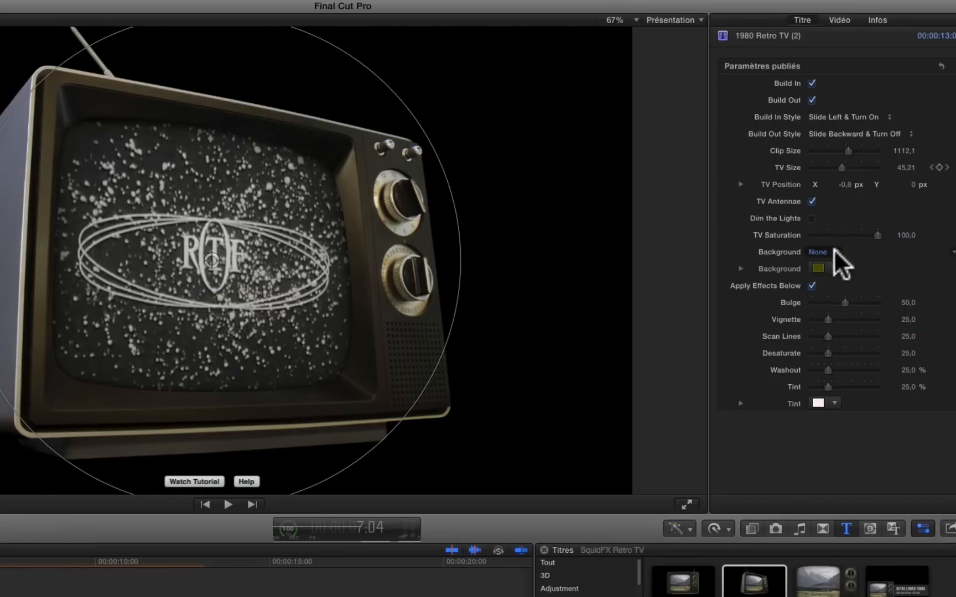
Review the Background options while keeping None, and show the SquidFX Retro TV generators.
click(835, 253)
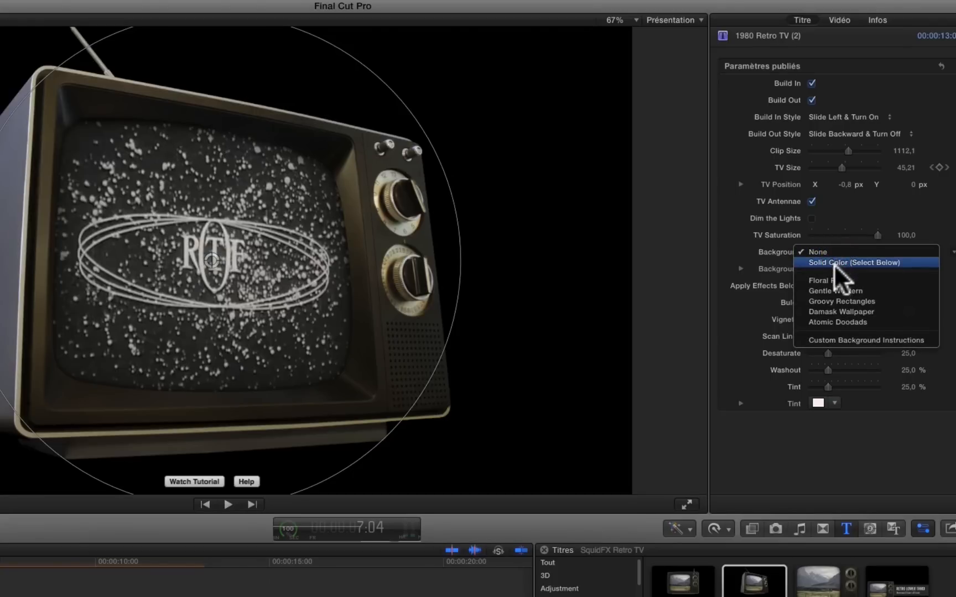
click(834, 249)
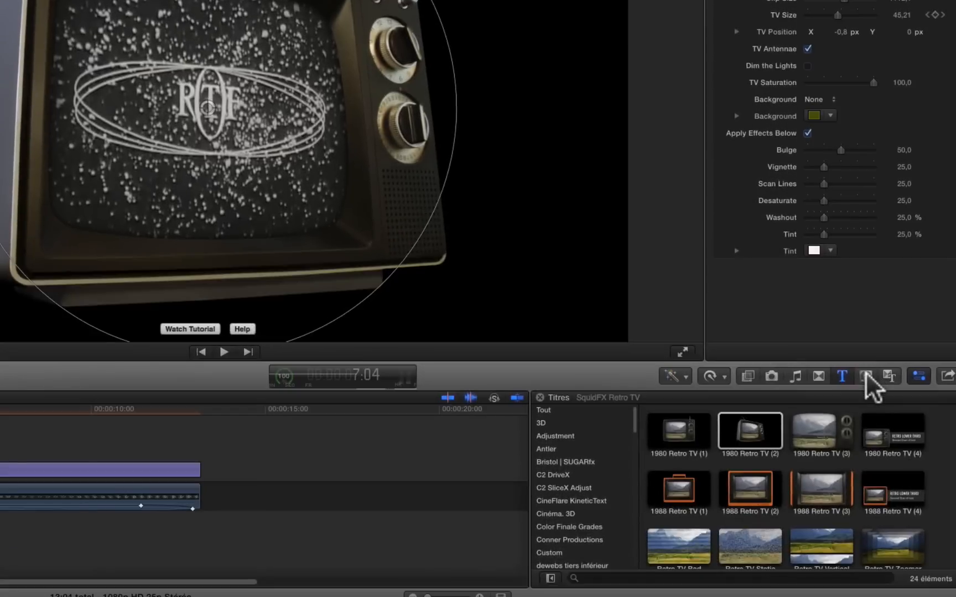
click(870, 529)
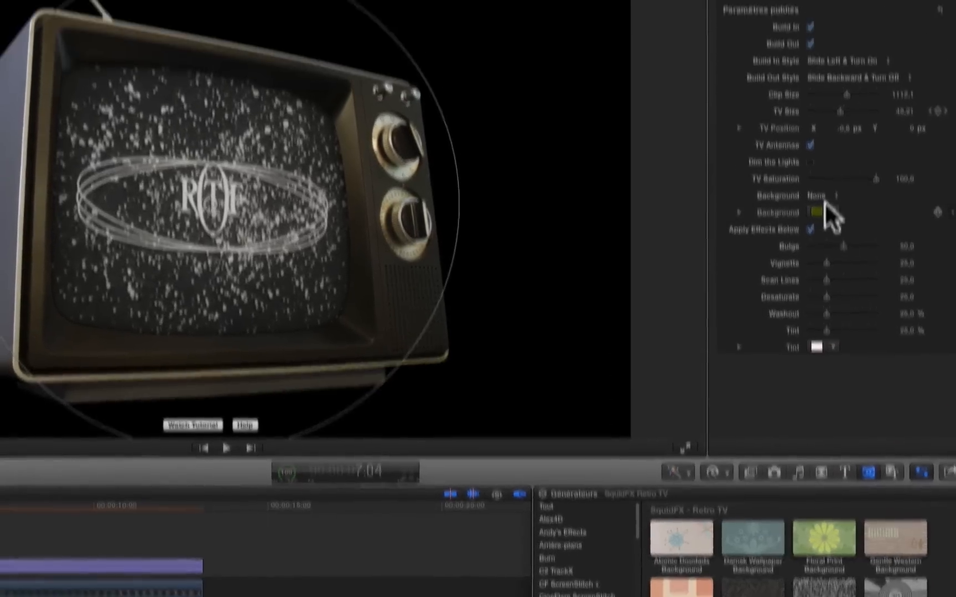
Try the Floral Print and Gentle Western backgrounds behind the TV.
click(829, 99)
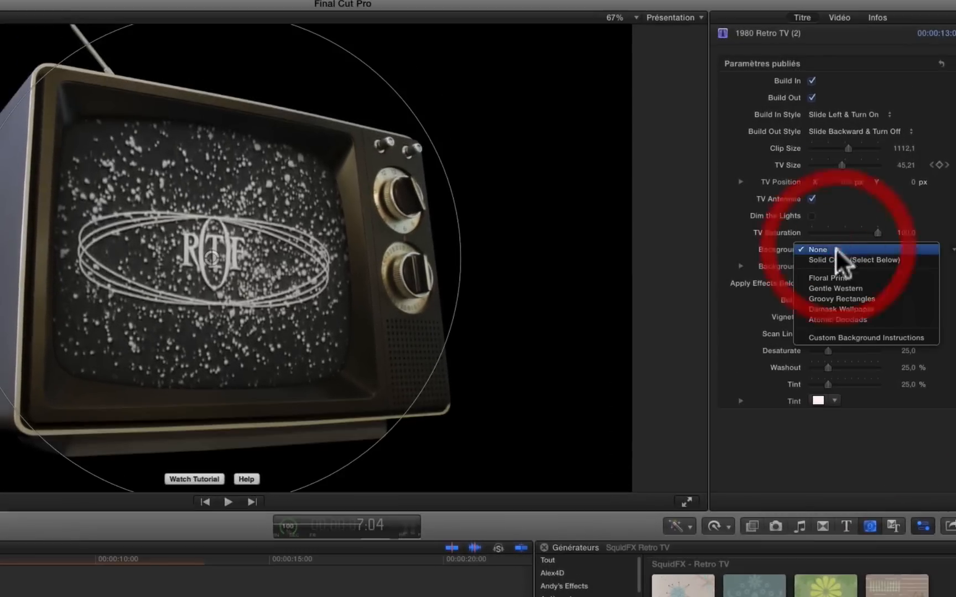
click(826, 129)
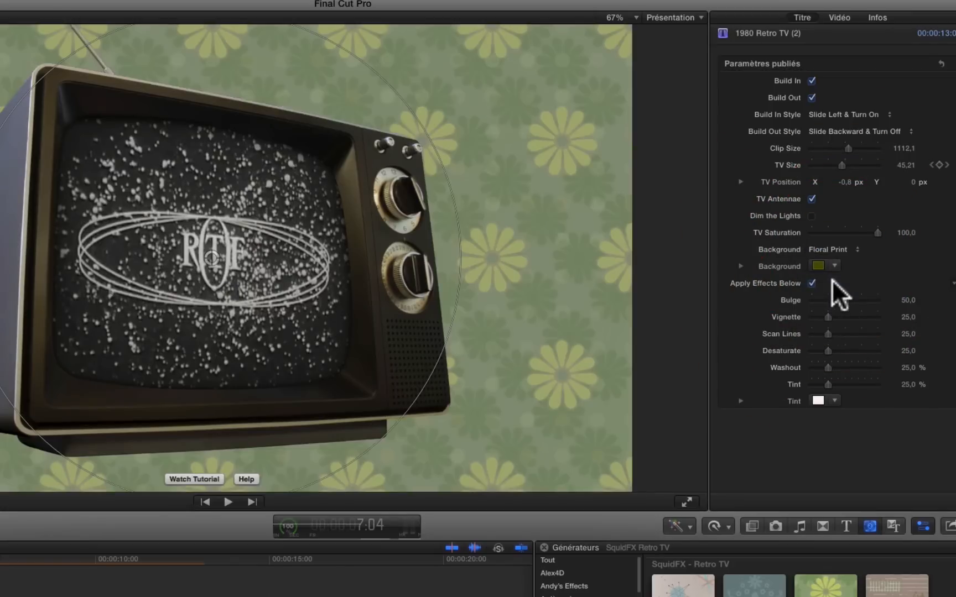
click(830, 262)
click(834, 249)
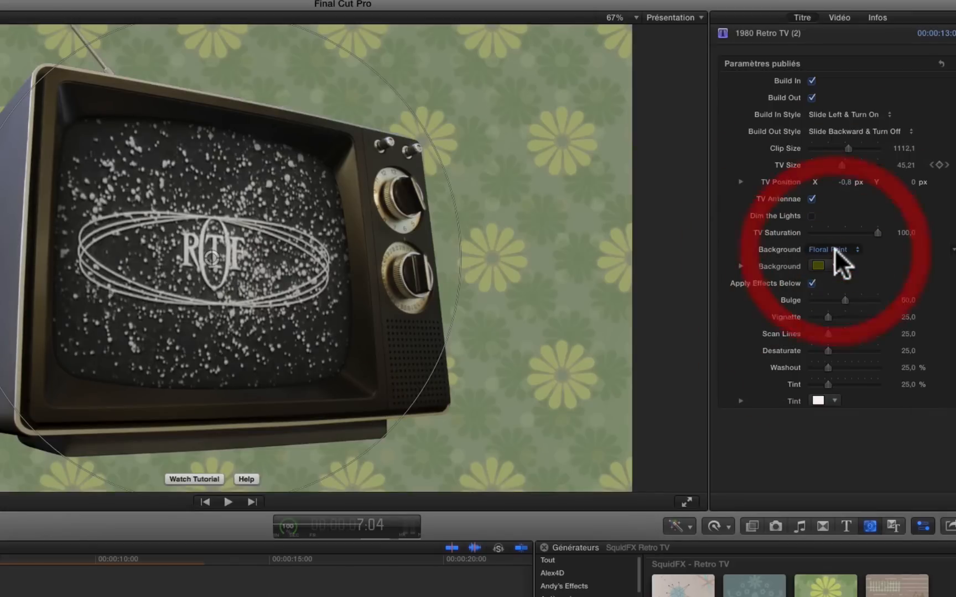
click(838, 250)
click(840, 260)
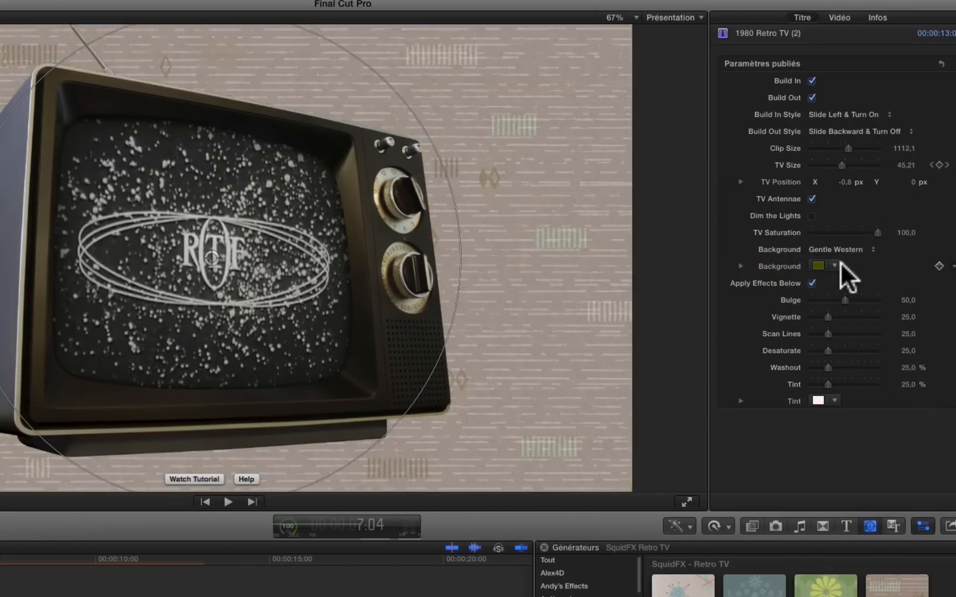
Try the Groovy Rectangles, Damask Wallpaper and Atomic Doodads backgrounds behind the TV.
click(841, 250)
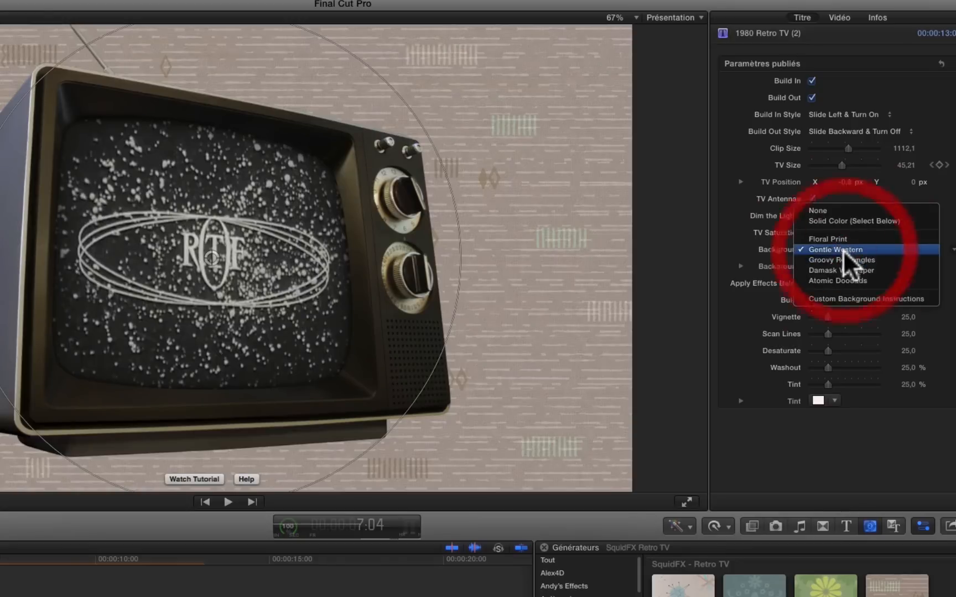
click(843, 258)
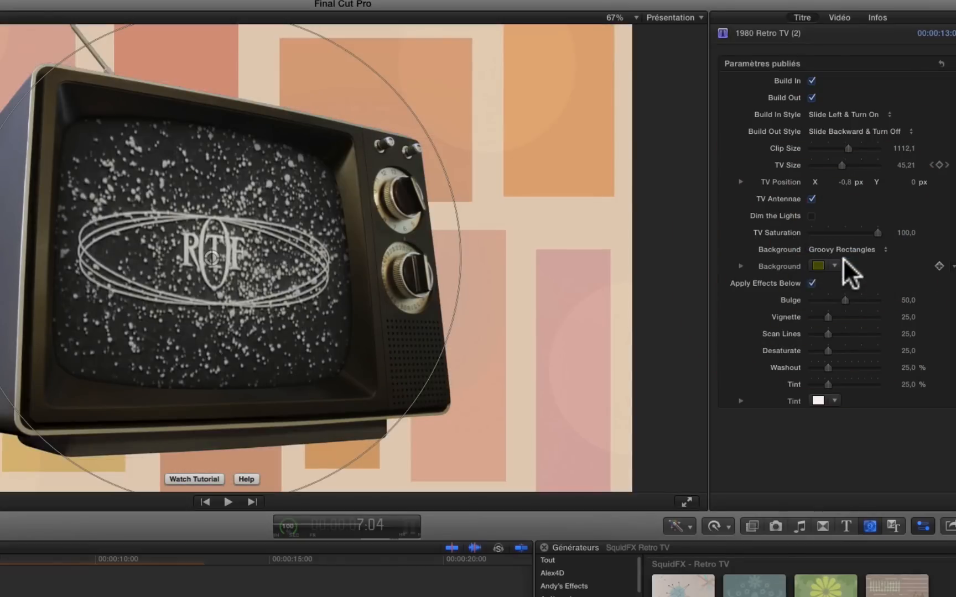
click(849, 247)
click(848, 262)
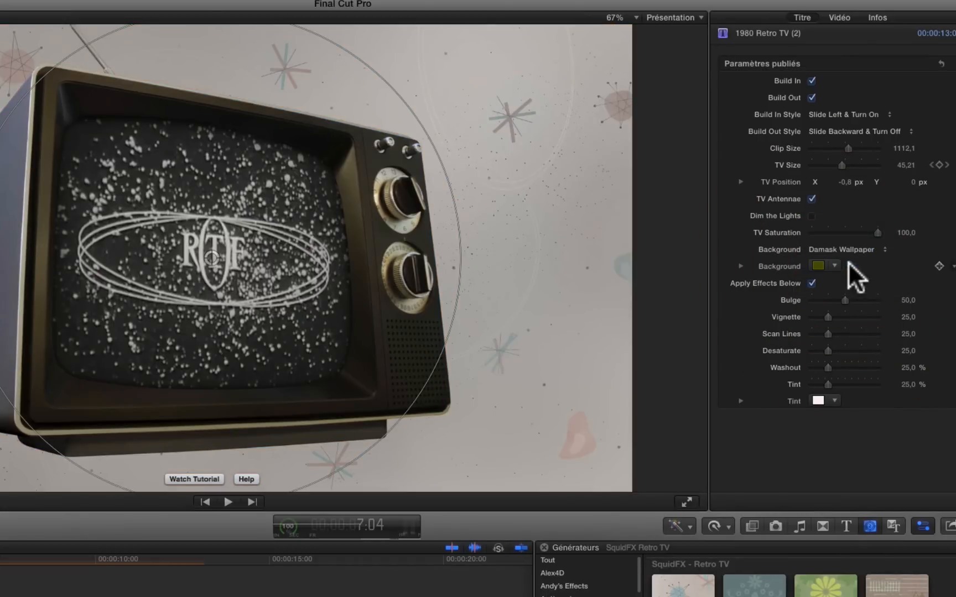
click(852, 247)
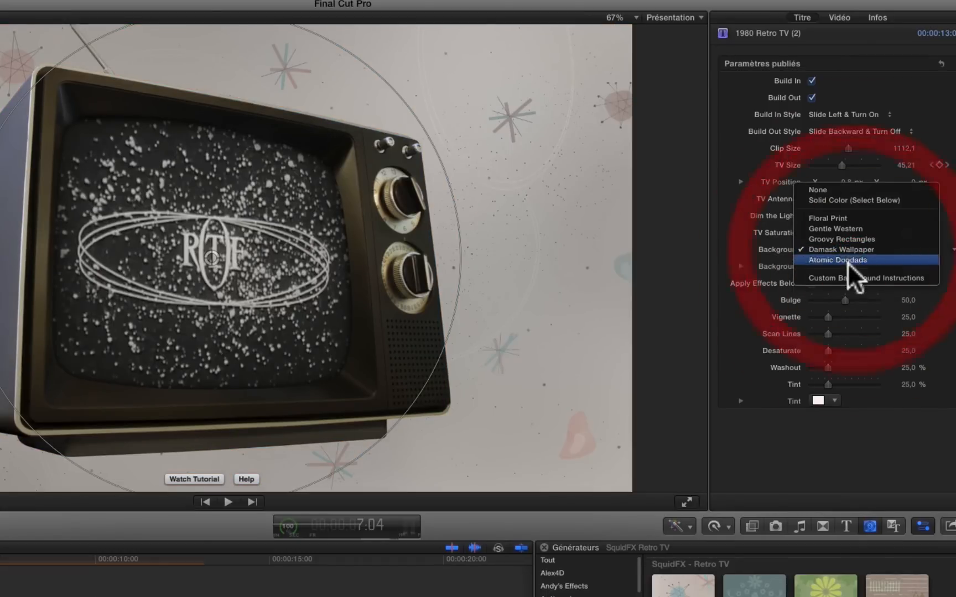
click(847, 261)
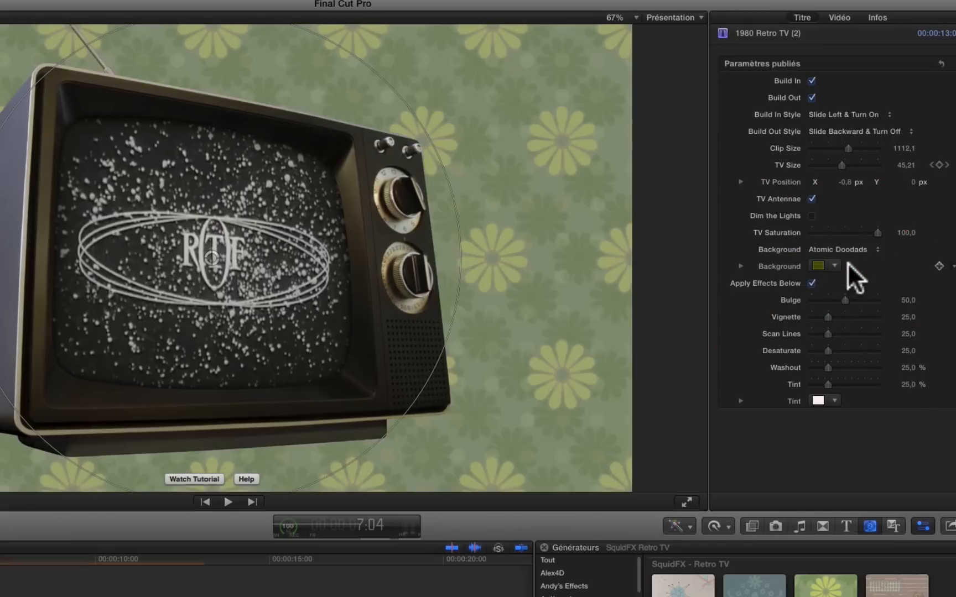
Set the Background to Solid Color (Select Below) and choose dark brown as its colour.
click(851, 247)
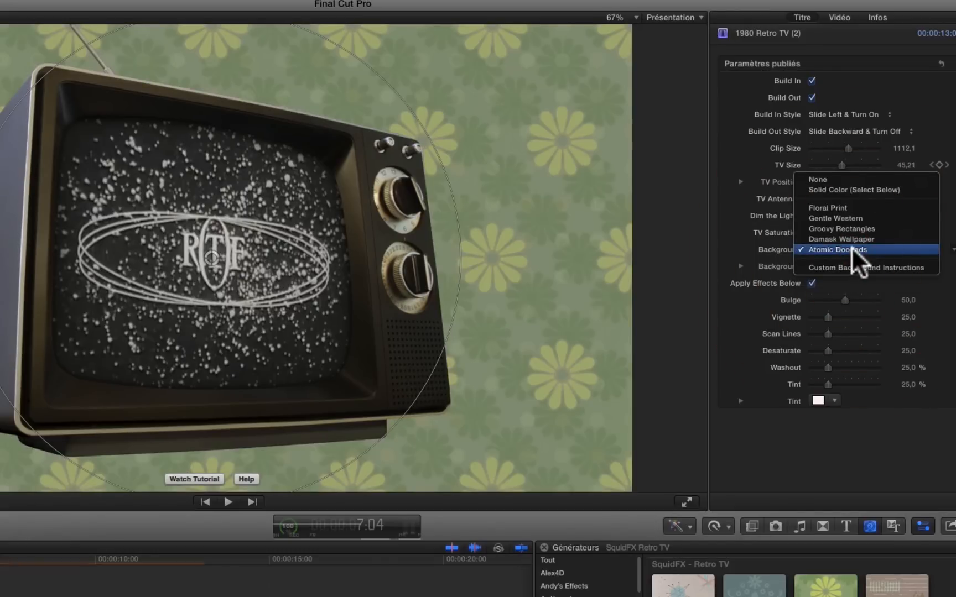
click(848, 189)
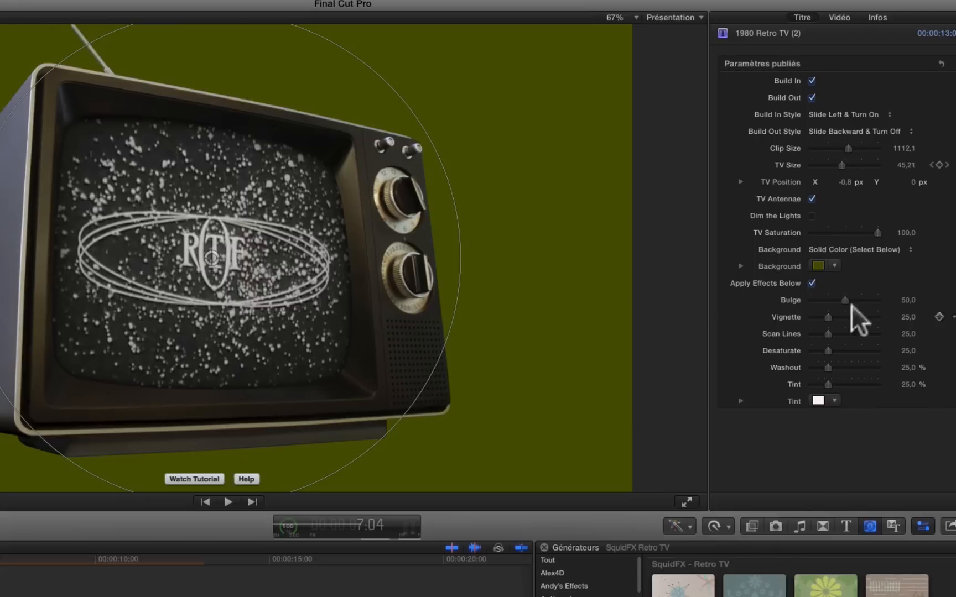
click(833, 261)
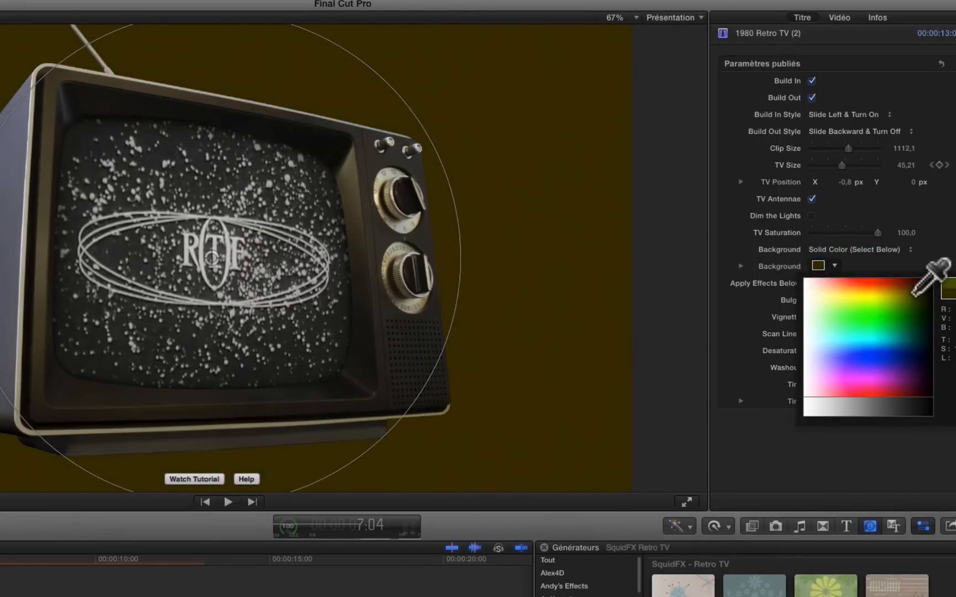
click(912, 293)
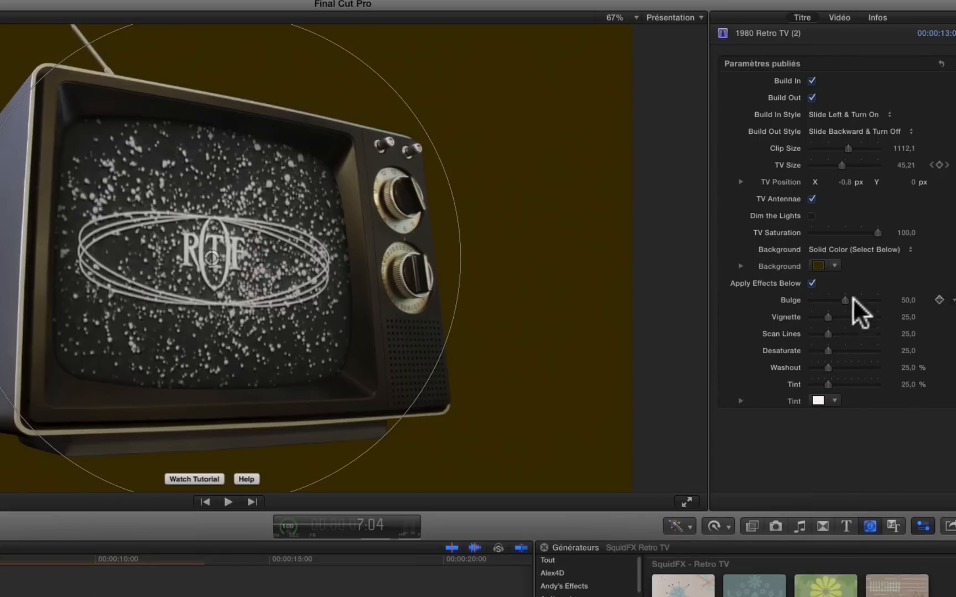
Compare the TV picture without Apply Effects Below, and switch the option back on.
click(811, 283)
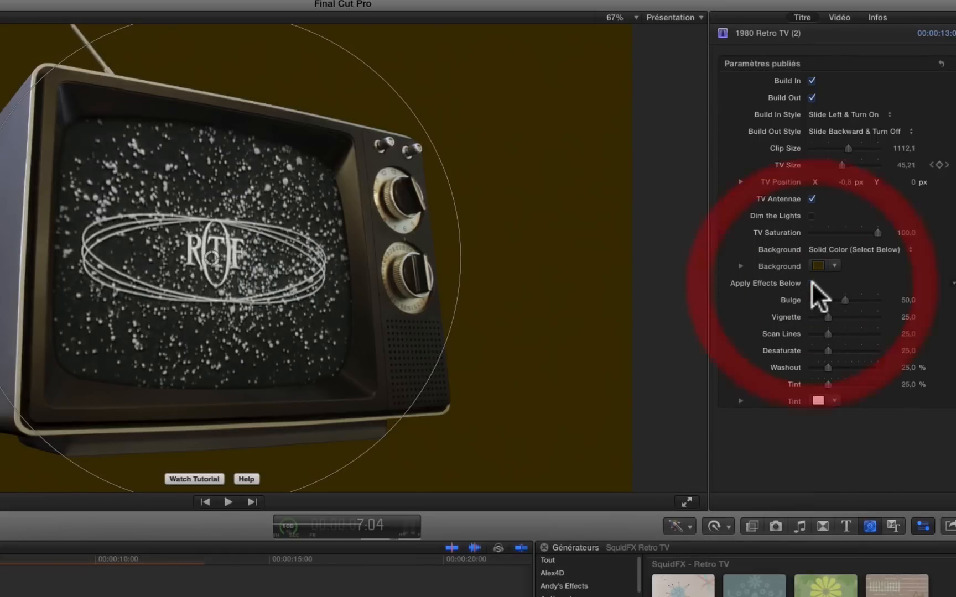
click(811, 283)
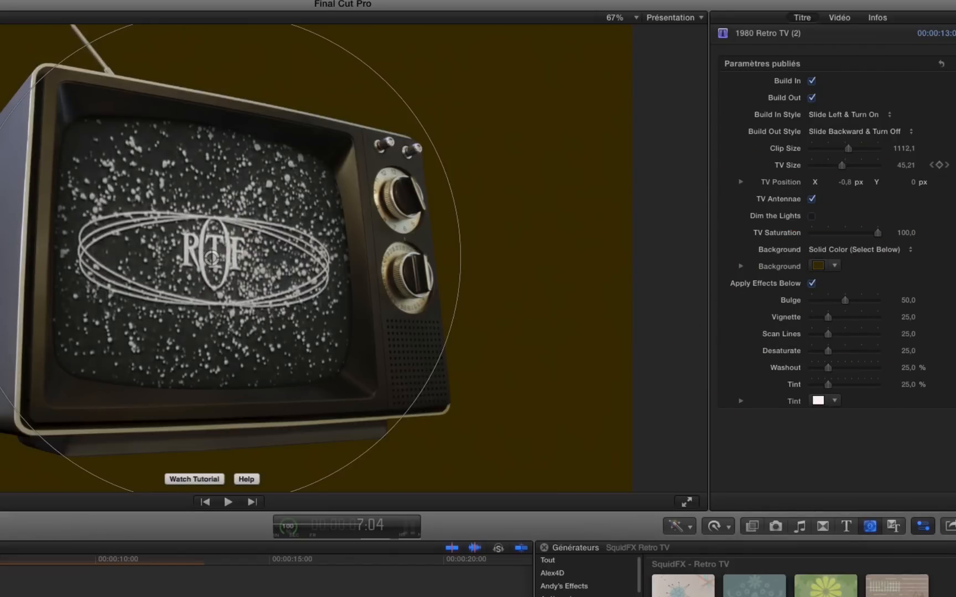
Set Bulge to 69.74, Vignette to 67.93, Scan Lines to 53.02, Desaturate to 51.91, Washout to 41.11 % and Tint to 82.24 %.
mouse_move(844, 299)
mouse_down()
mouse_move(939, 297)
mouse_move(685, 298)
mouse_move(850, 297)
mouse_up()
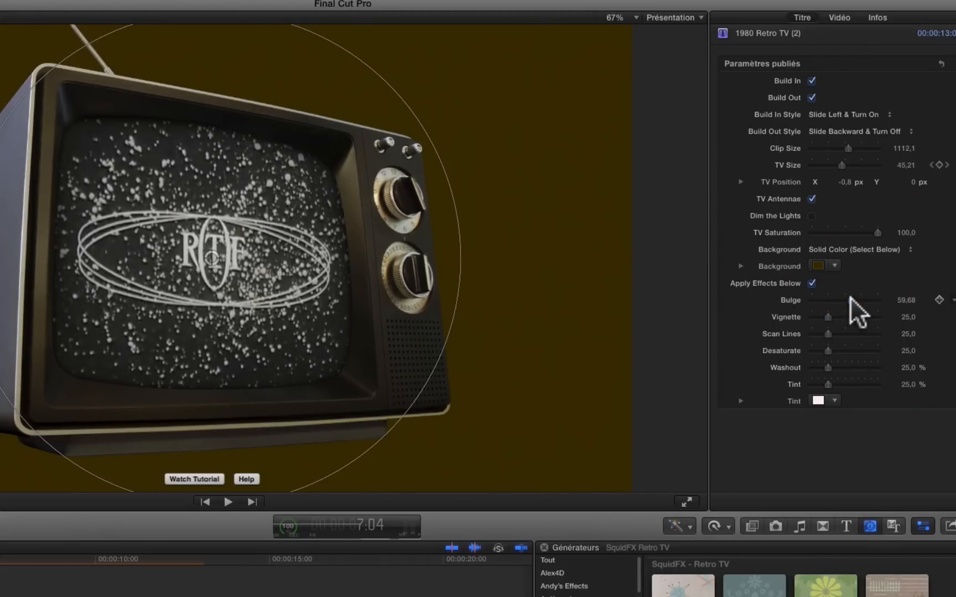
drag(850, 297, 877, 319)
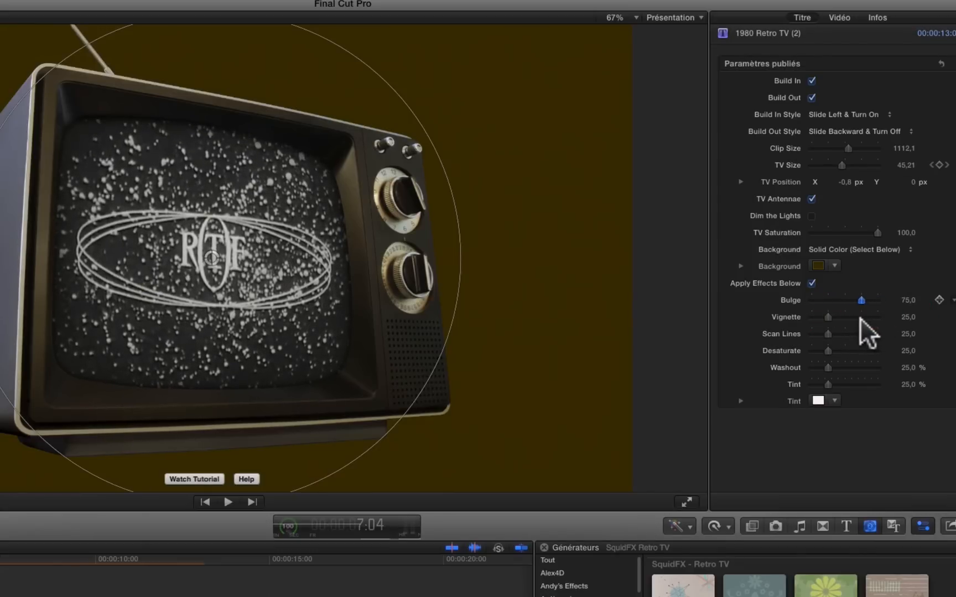
mouse_move(859, 317)
mouse_down()
mouse_move(827, 316)
mouse_move(934, 331)
mouse_move(828, 321)
mouse_move(856, 325)
mouse_up()
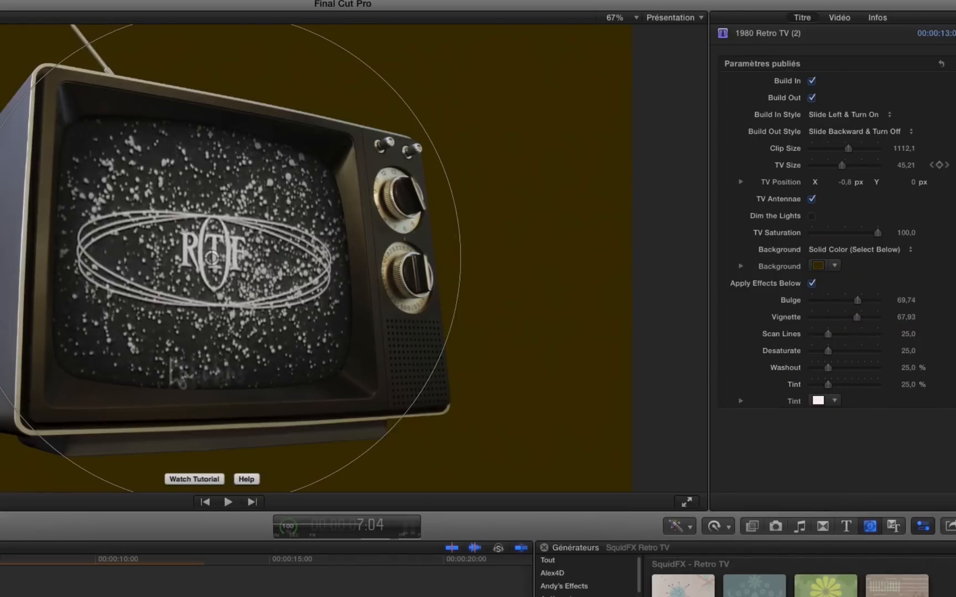
drag(828, 333, 921, 343)
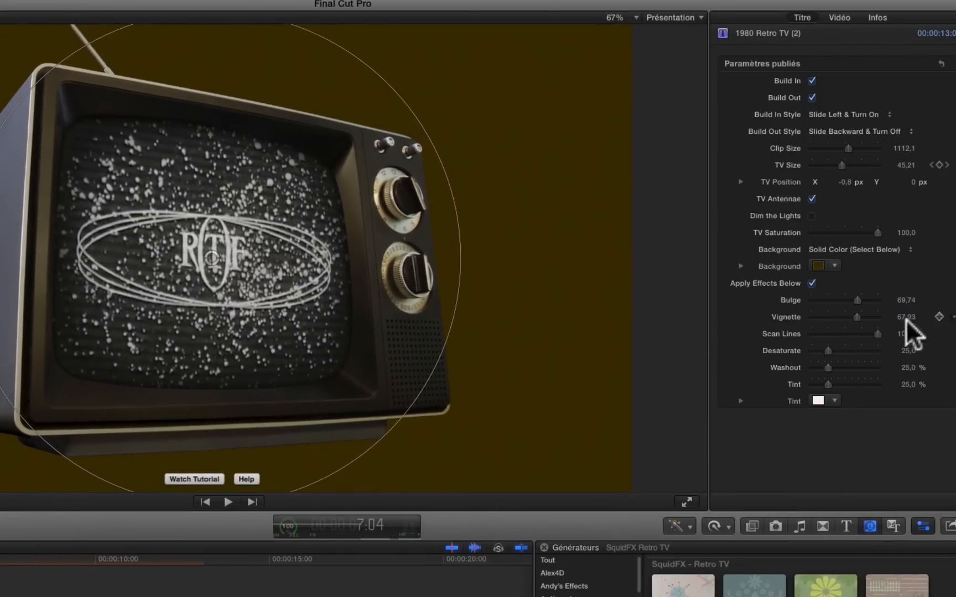
drag(877, 332, 863, 384)
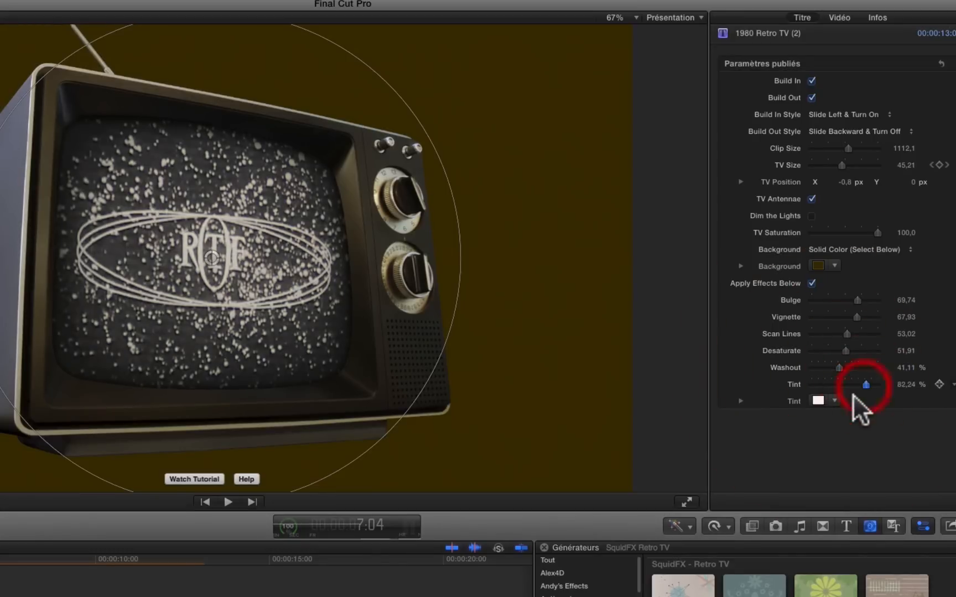
Set the tint colour to lavender and its amount to 100 %, and compare the picture with Apply Effects Below off and on.
click(832, 398)
drag(832, 421, 805, 421)
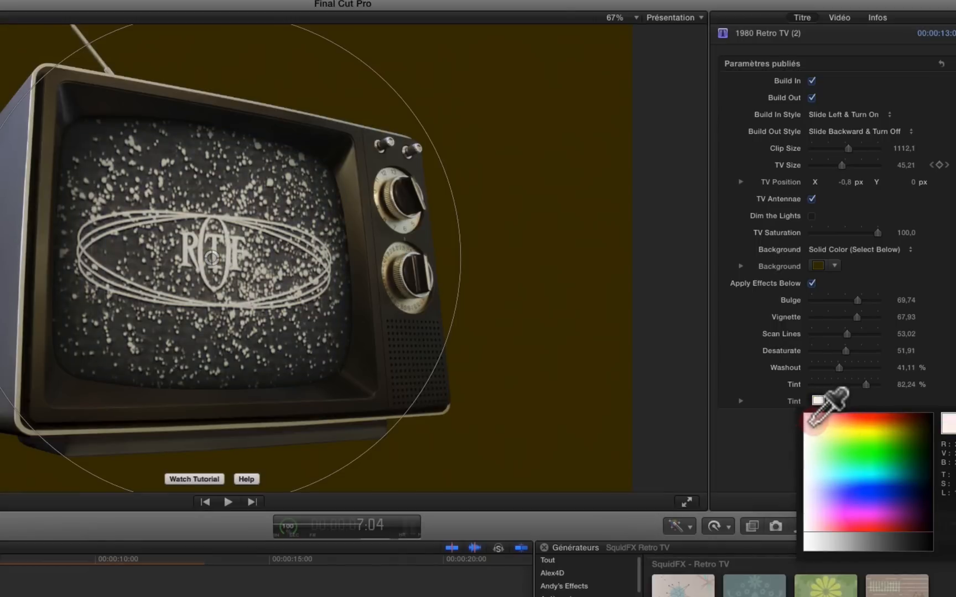
click(824, 501)
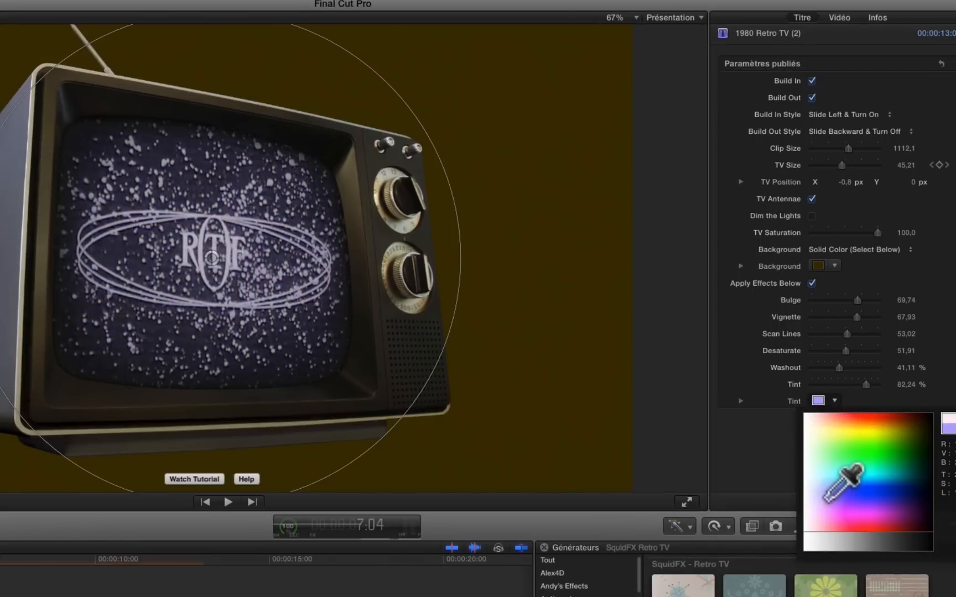
click(825, 504)
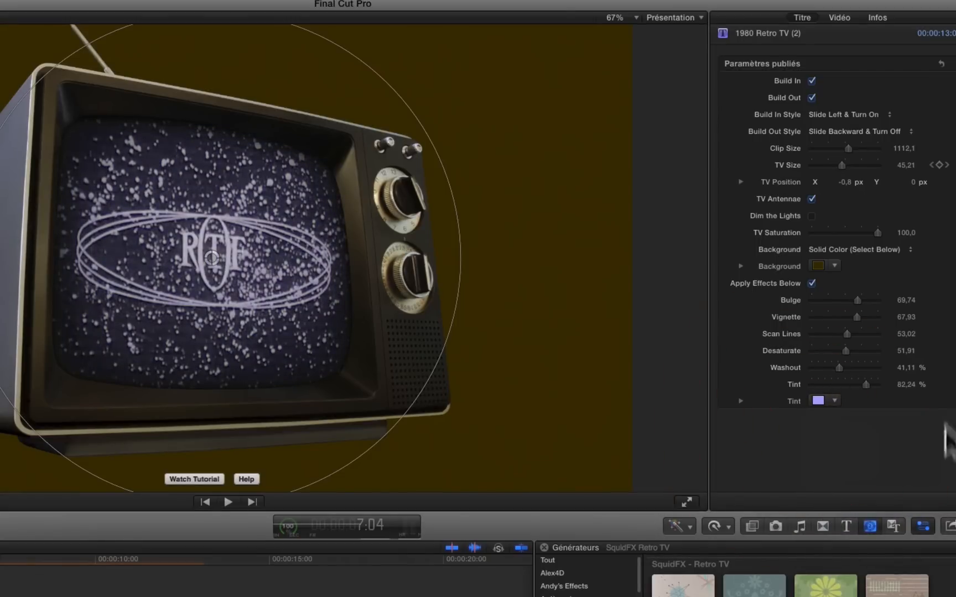
drag(867, 386, 955, 418)
click(812, 283)
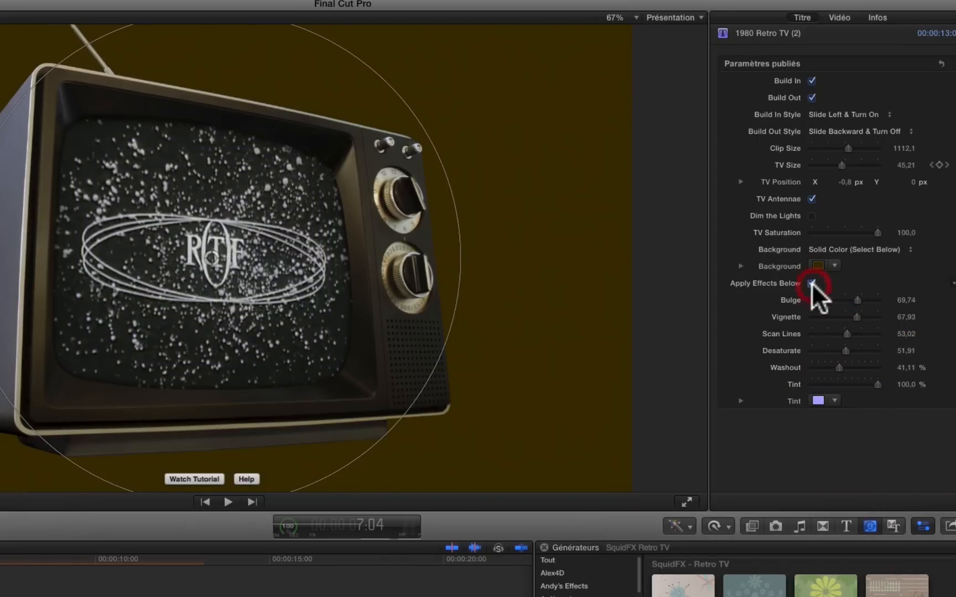
click(812, 283)
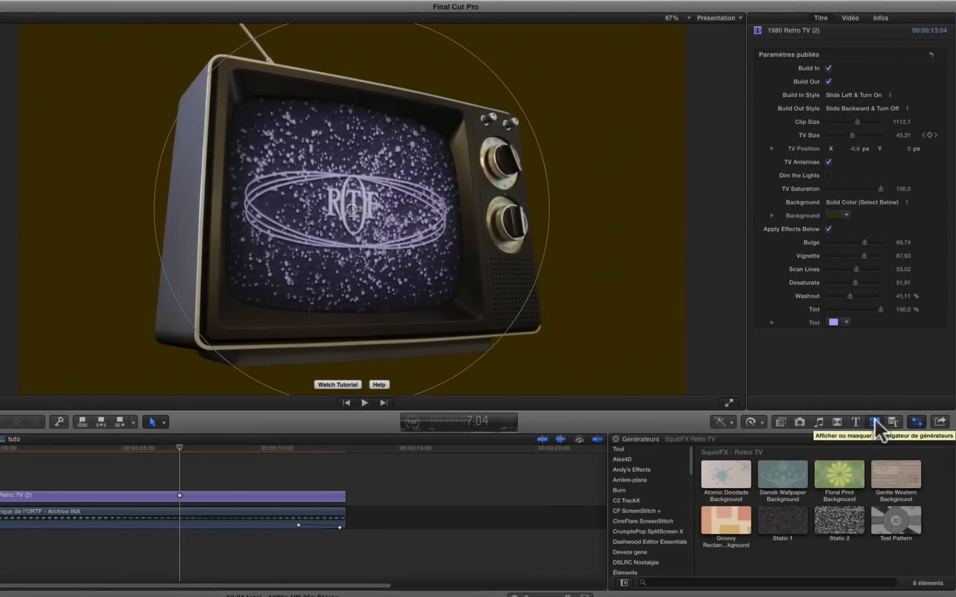
Show the SquidFX Retro TV titles and extend the end of the archive clip to a duration of 00:00:31:24.
click(857, 421)
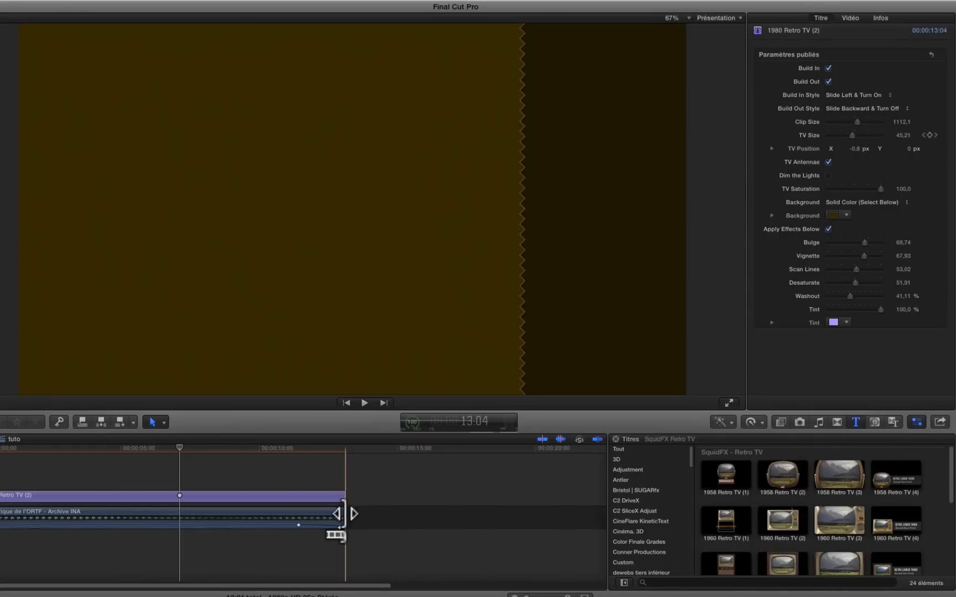
drag(342, 514, 607, 526)
Place the 1980 Retro TV (3) title directly after the first title, extend it to 00:00:14:22, and select it.
scroll(799, 521, down, 5)
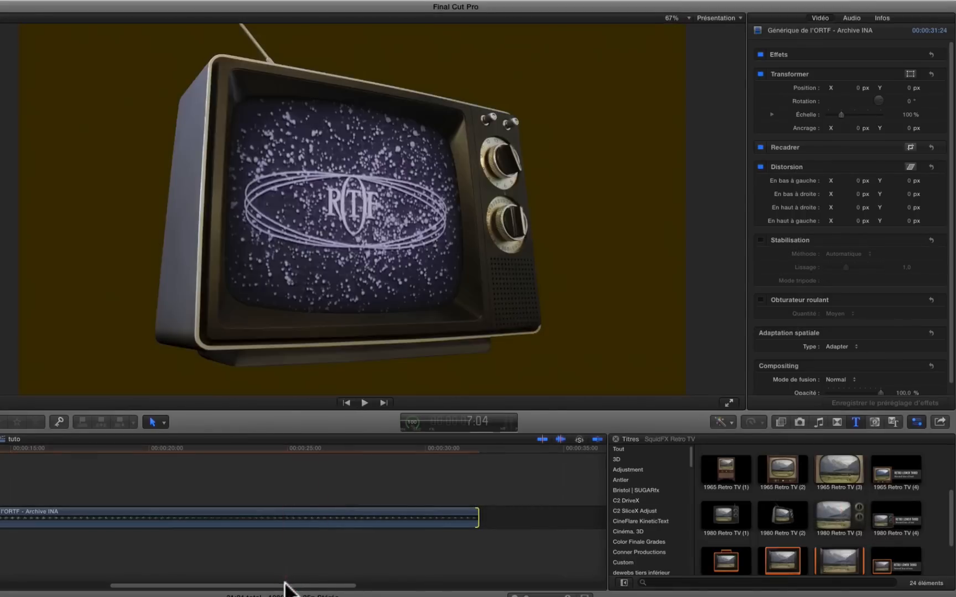
drag(285, 585, 248, 585)
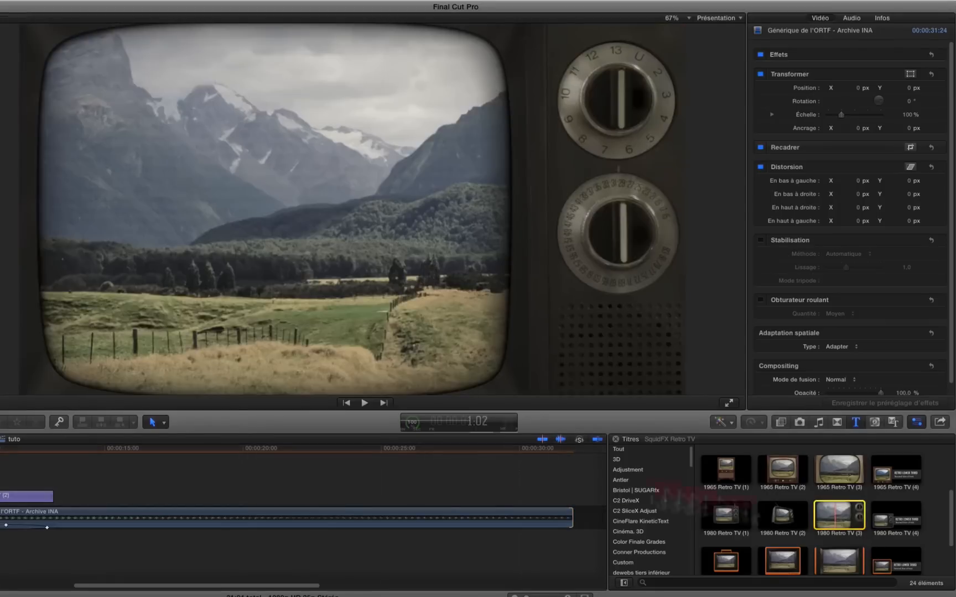
drag(838, 515, 53, 494)
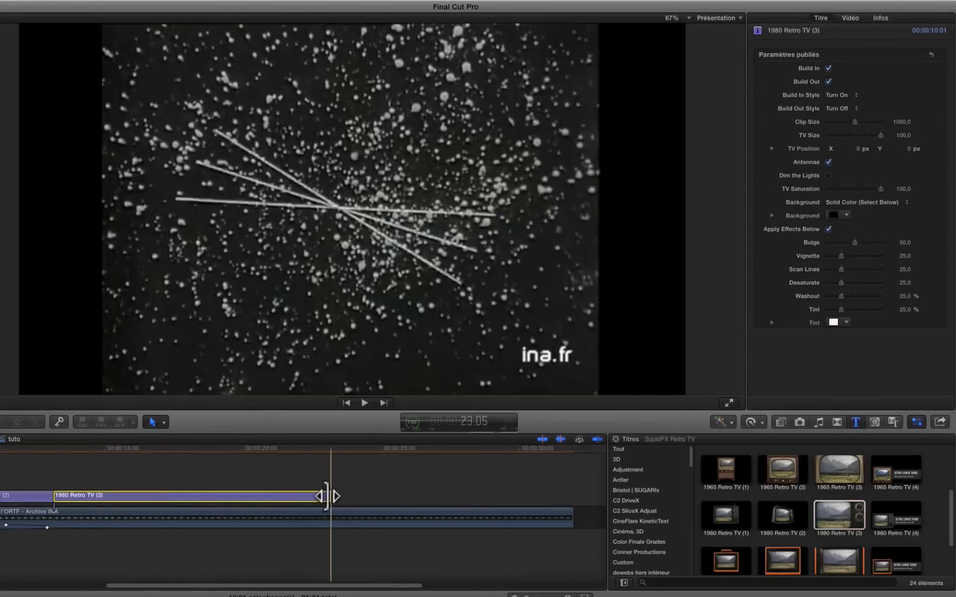
drag(330, 496, 462, 514)
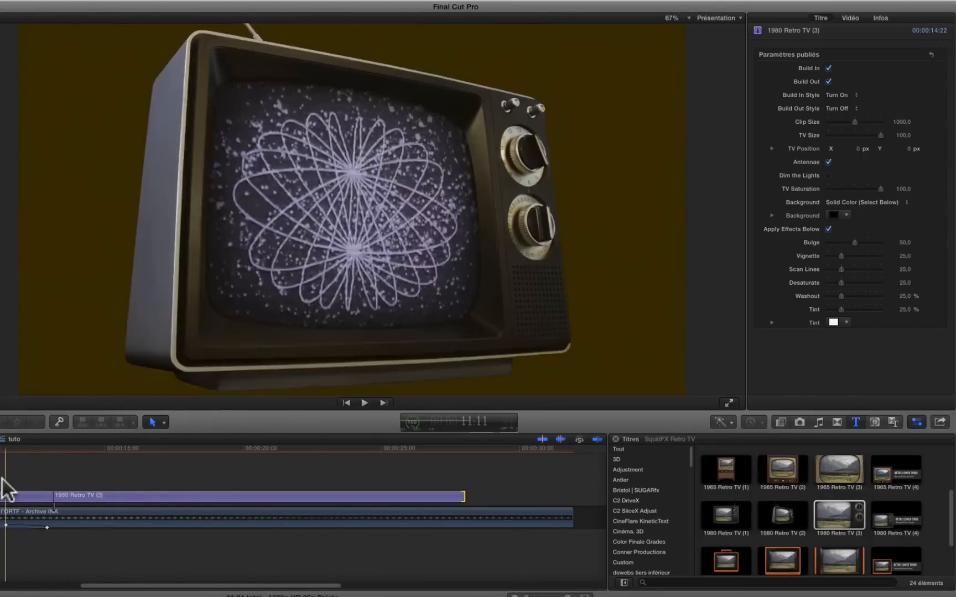
click(120, 491)
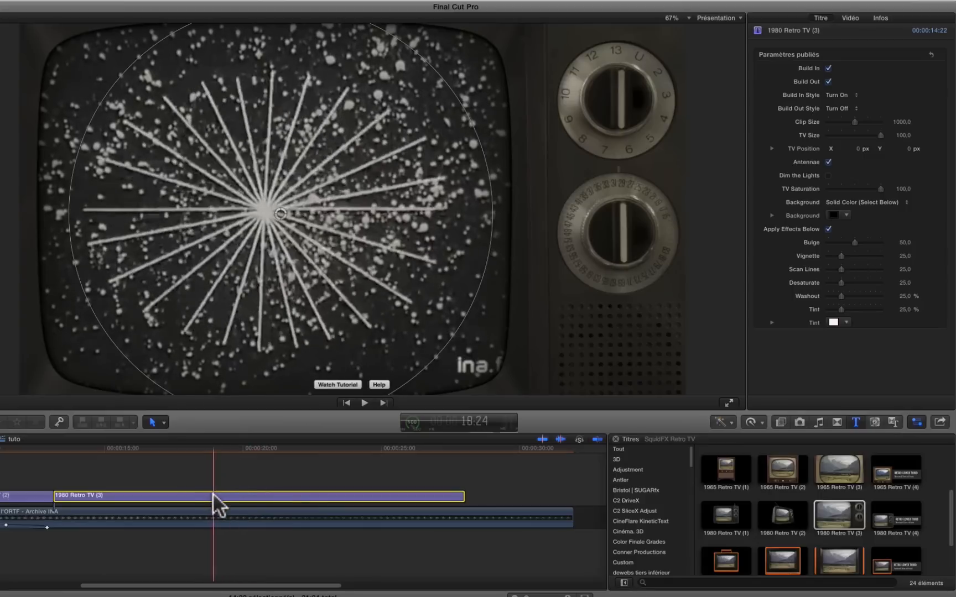
click(214, 493)
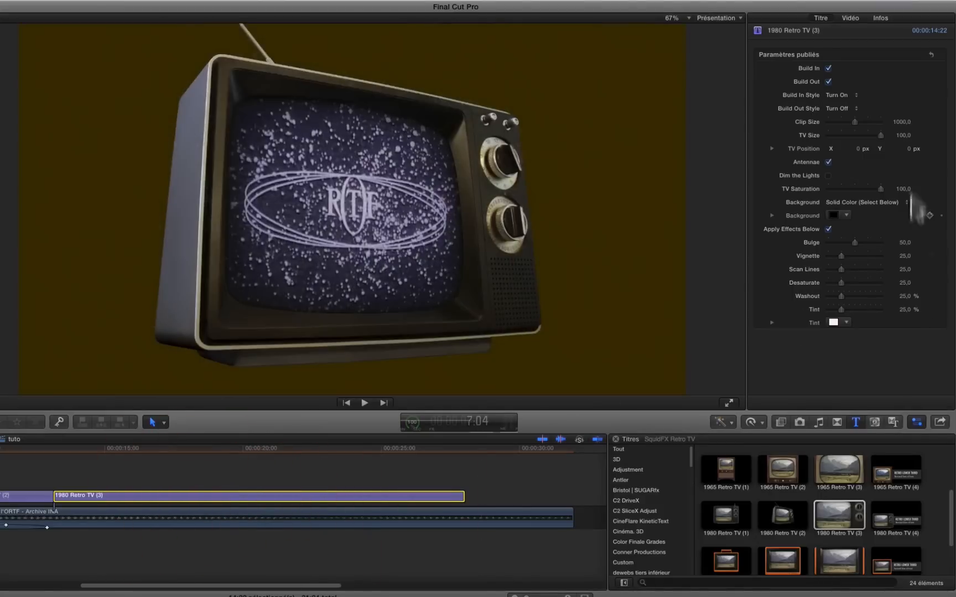
Turn off Build In on the 1980 Retro TV (3) title and level the archive clip's second volume keyframe with the first.
click(828, 68)
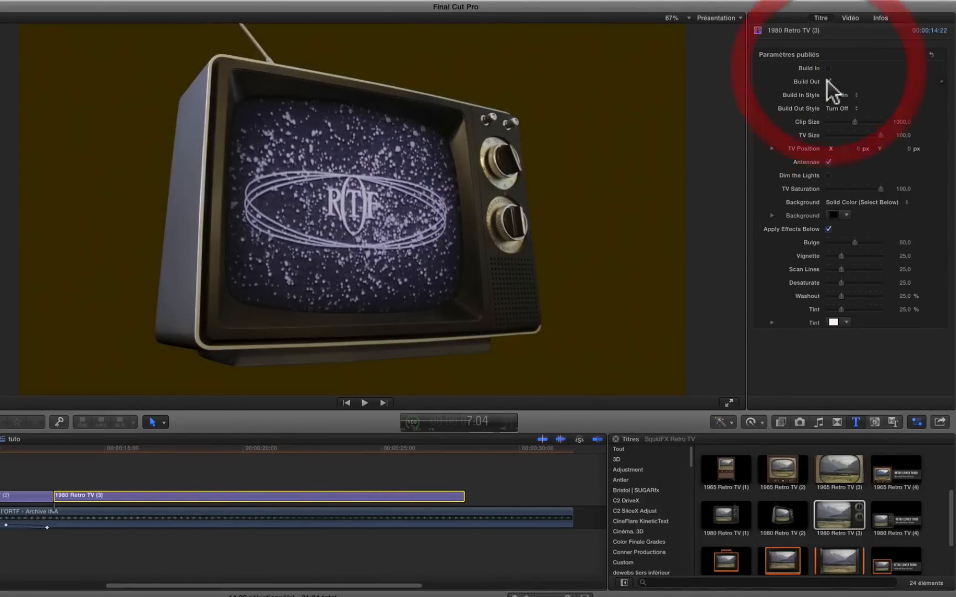
key(space)
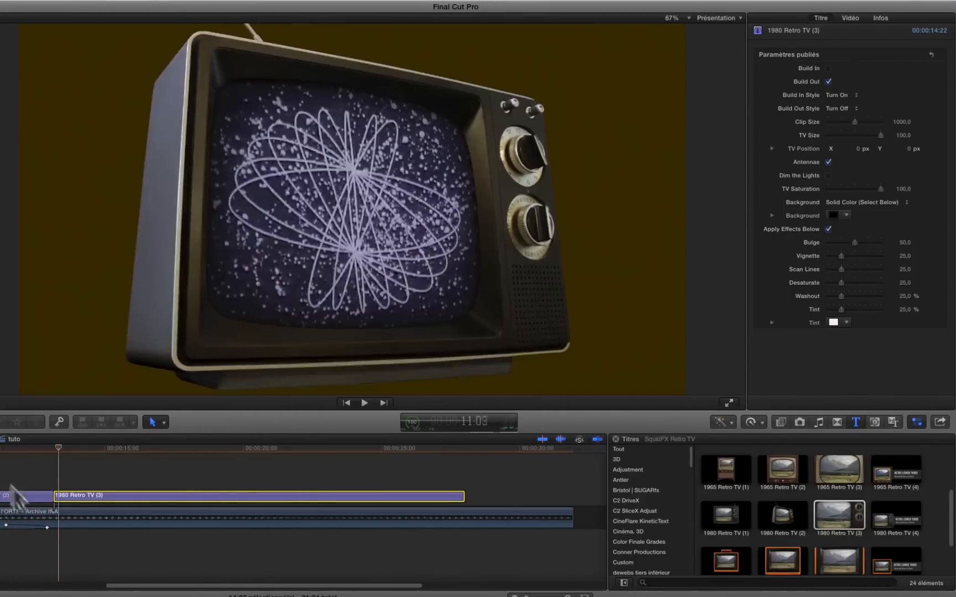
click(24, 496)
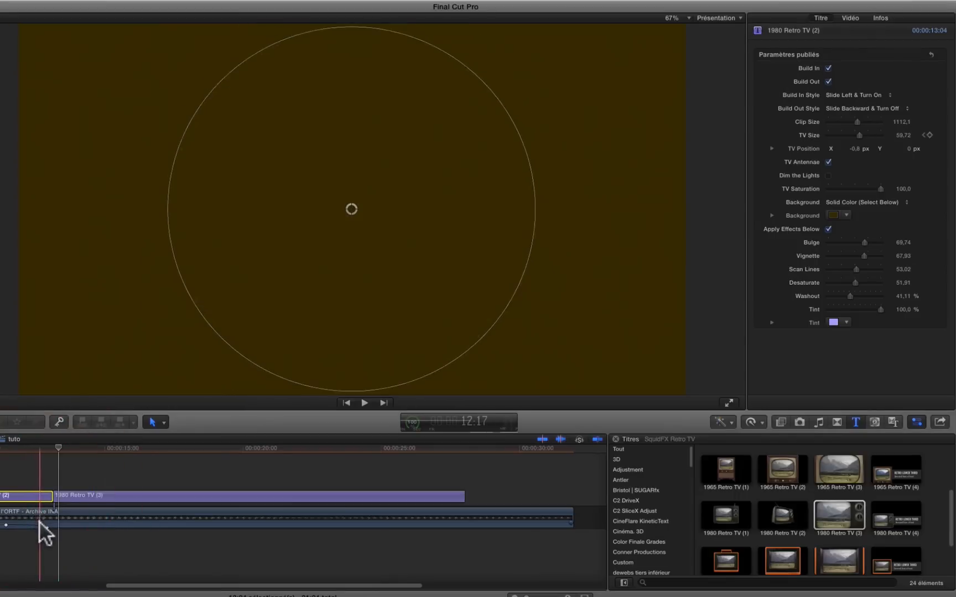
drag(46, 528, 45, 526)
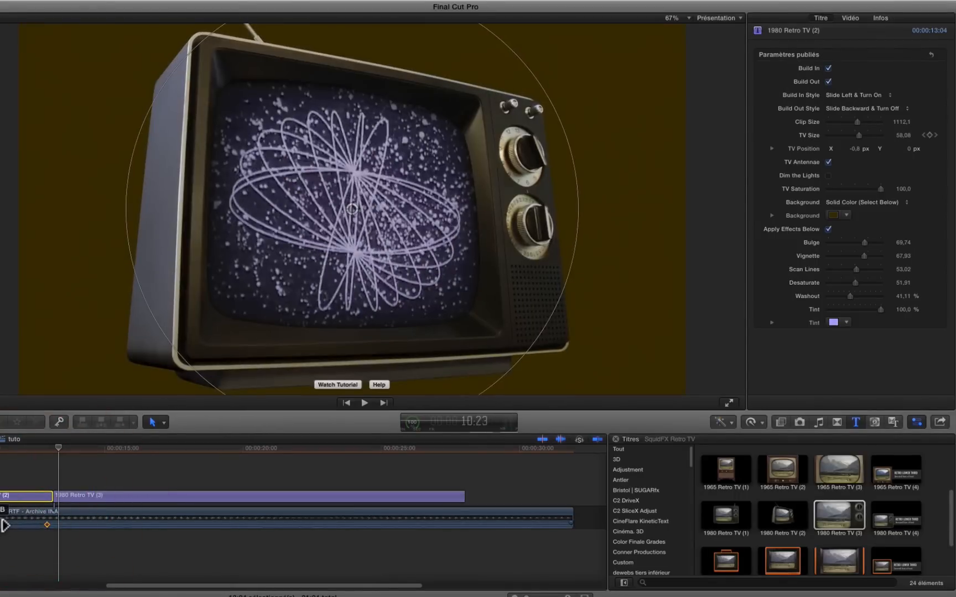
alt+click(46, 527)
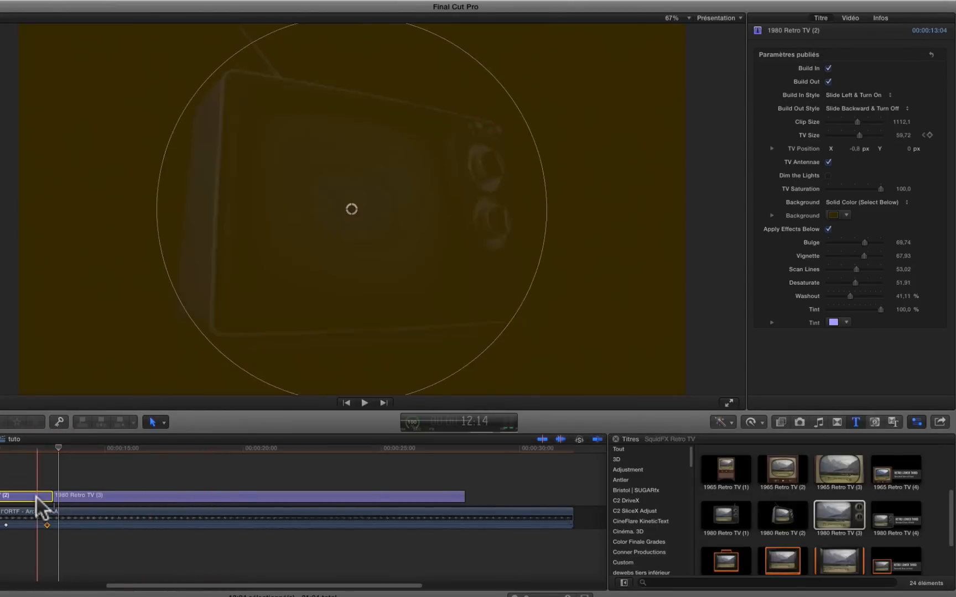
Turn off Build Out on the 1980 Retro TV (2) title and play across the cut to the following title.
click(828, 81)
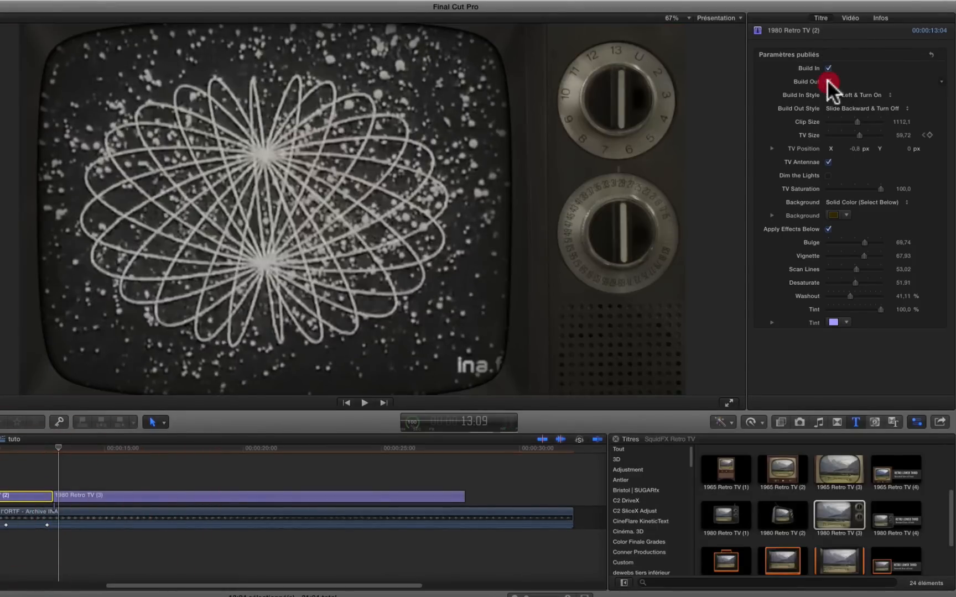
key(space)
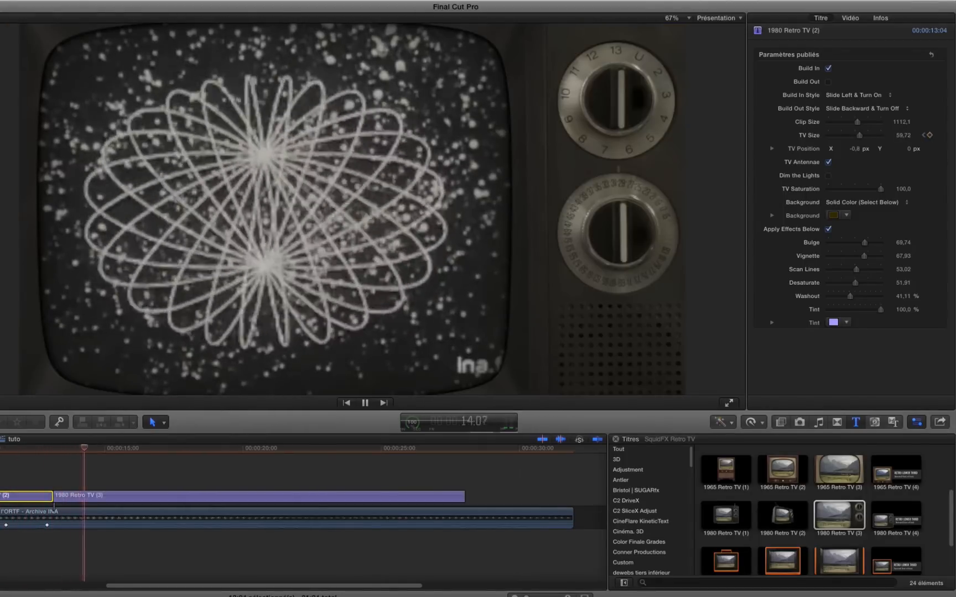
key(space)
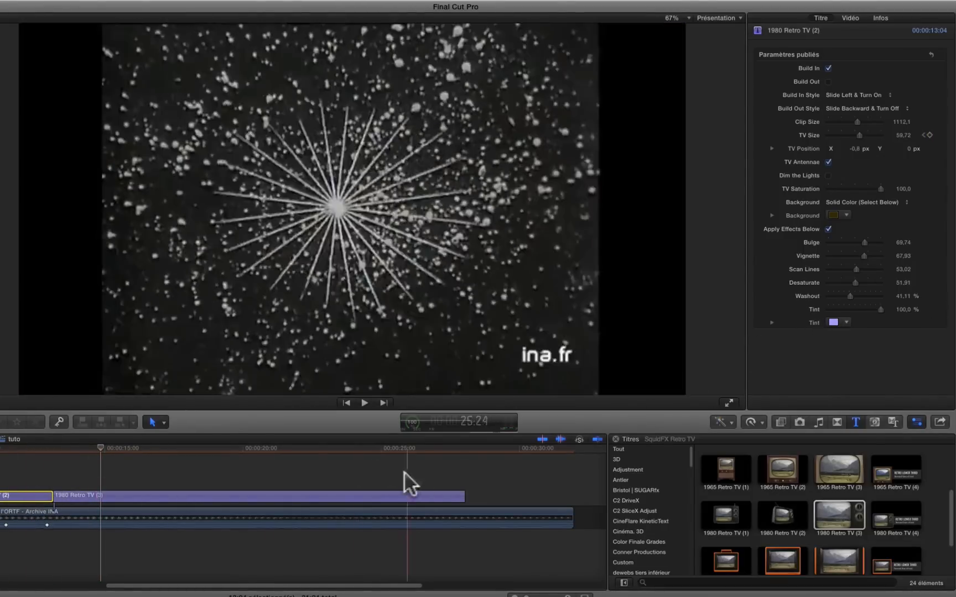
Set the 1980 Retro TV (3) title's tint colour to purple and its tint amount to 60 %.
click(342, 497)
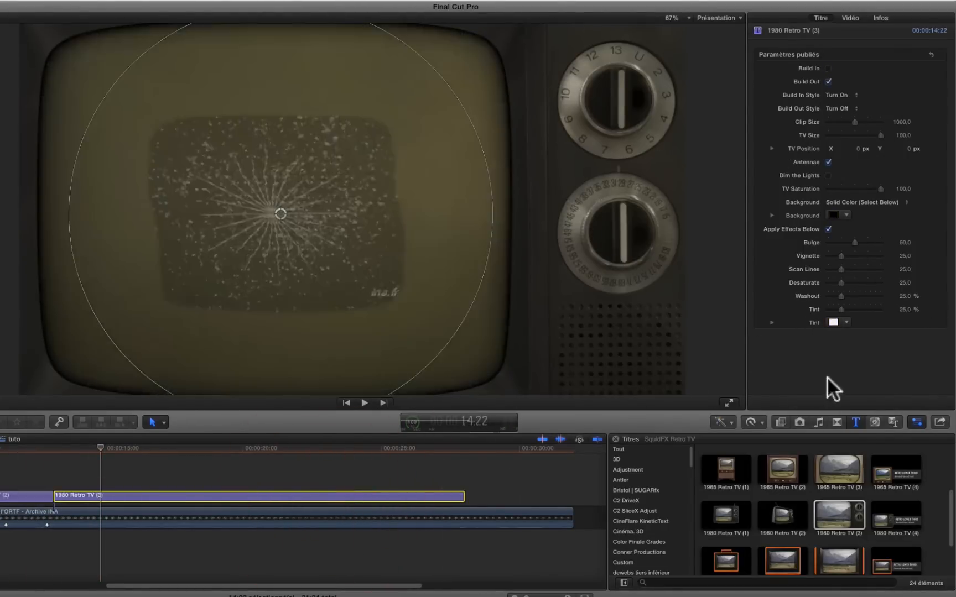
click(842, 320)
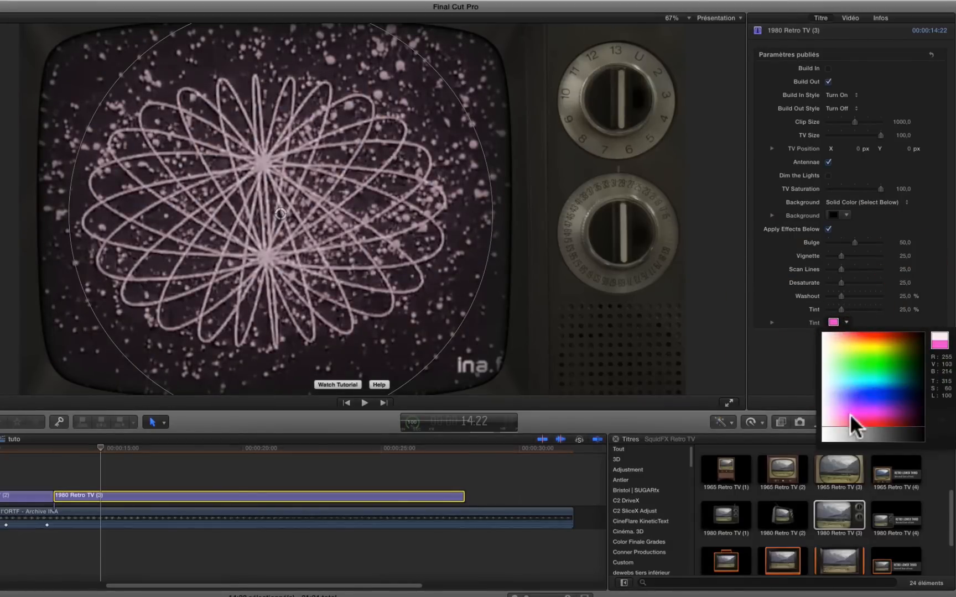
click(861, 314)
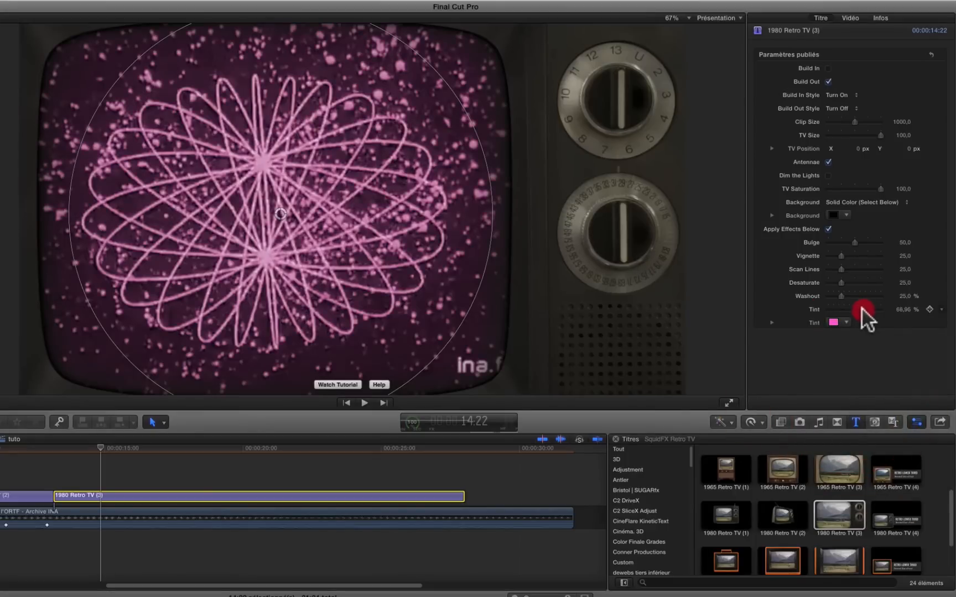
click(859, 309)
click(846, 320)
click(859, 389)
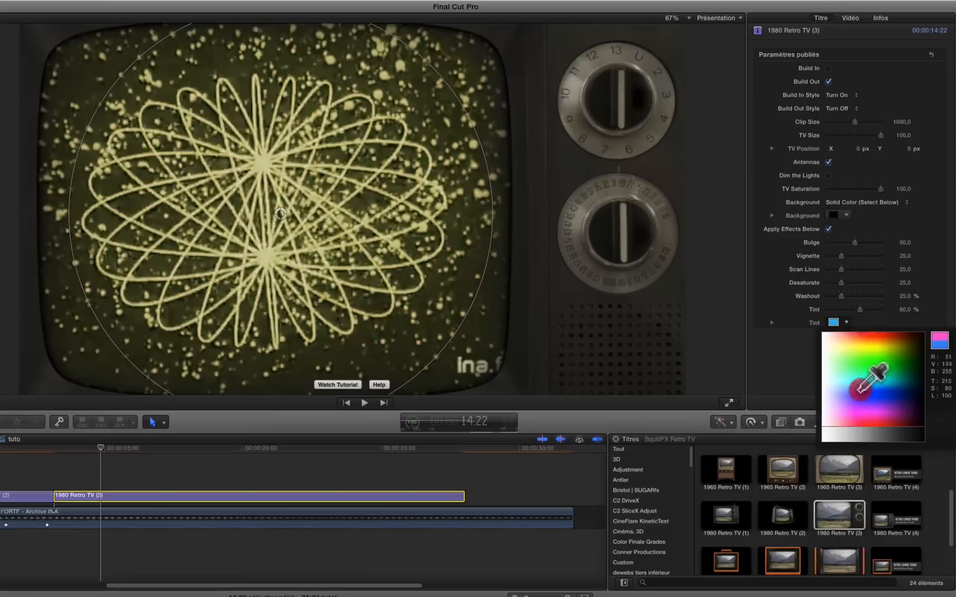
drag(858, 388, 847, 402)
click(845, 401)
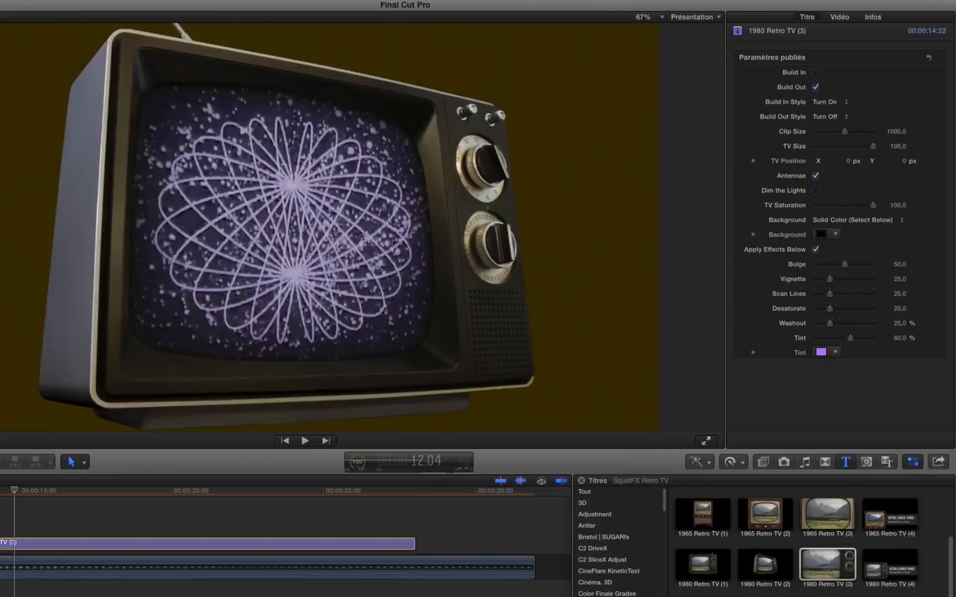
Store the lavender tint colour of the 1980 Retro TV (2) title as a swatch in the Couleurs palette.
click(17, 575)
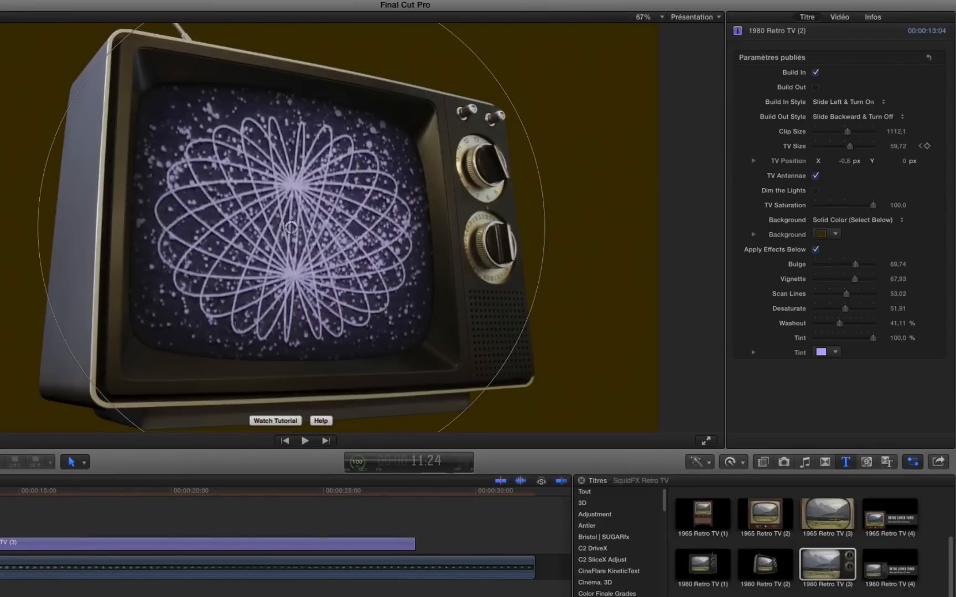
click(834, 350)
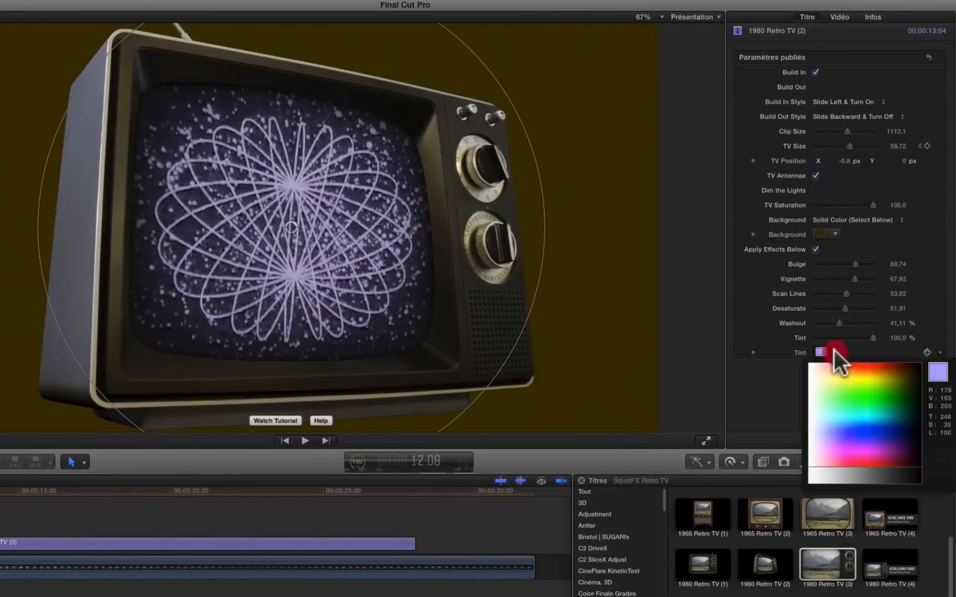
click(715, 350)
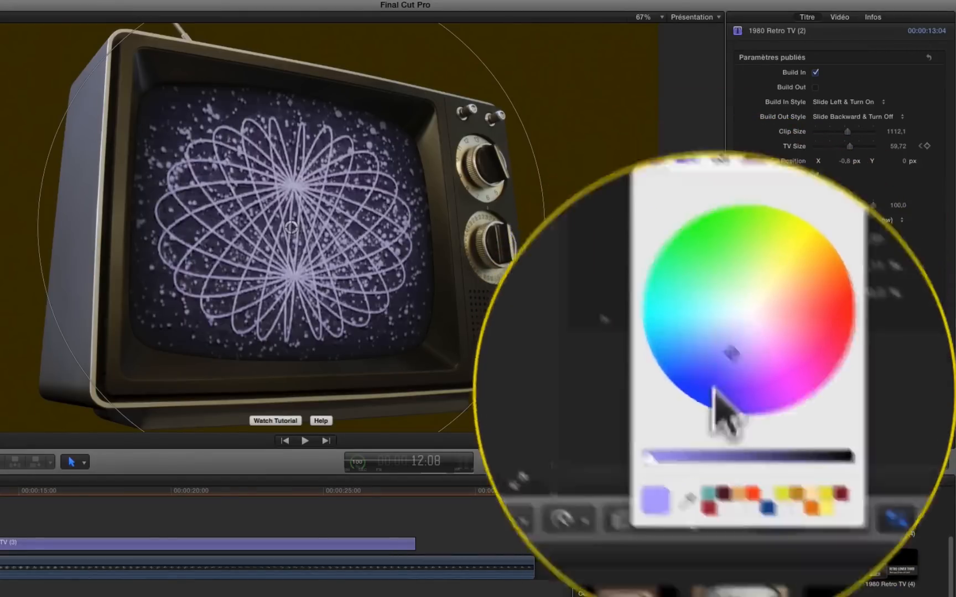
click(714, 423)
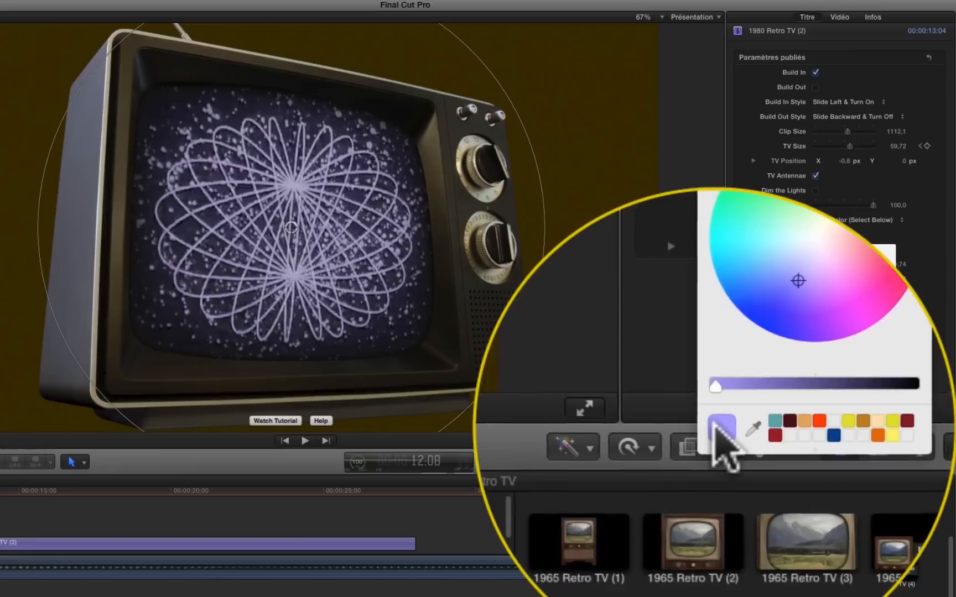
click(713, 426)
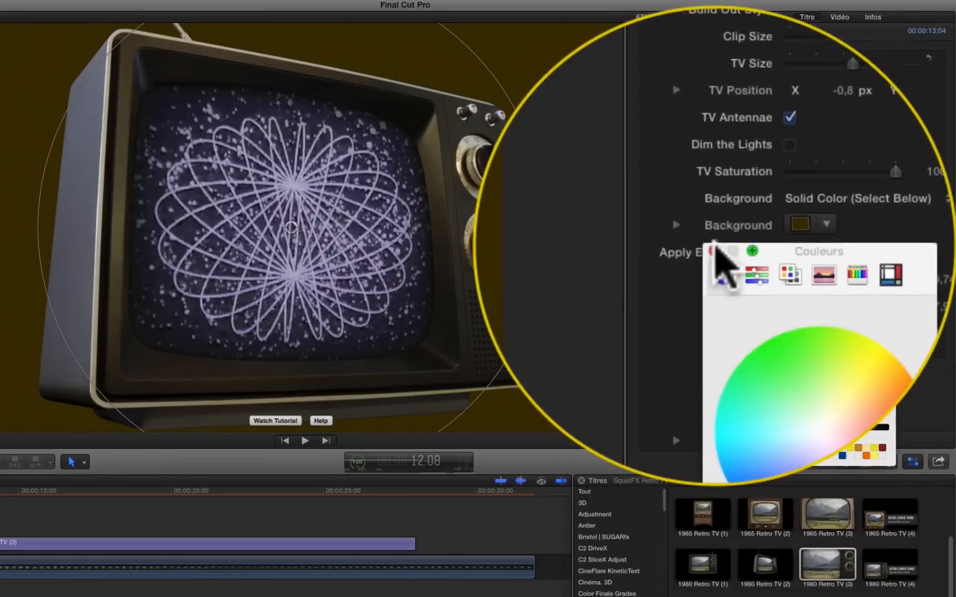
click(718, 255)
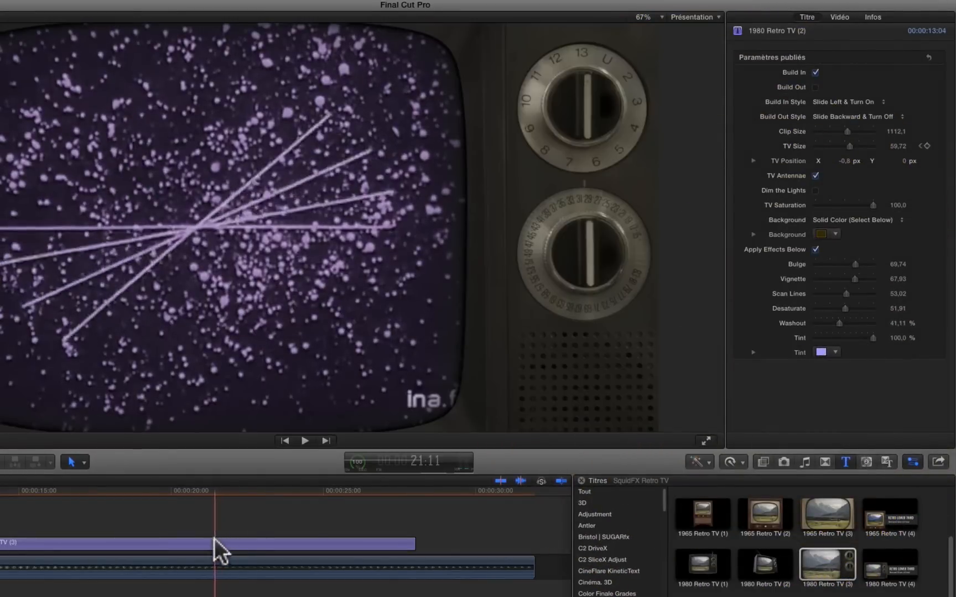
Apply the stored lavender swatch to the 1980 Retro TV (3) title's tint and set the tint amount to 100 %.
click(214, 542)
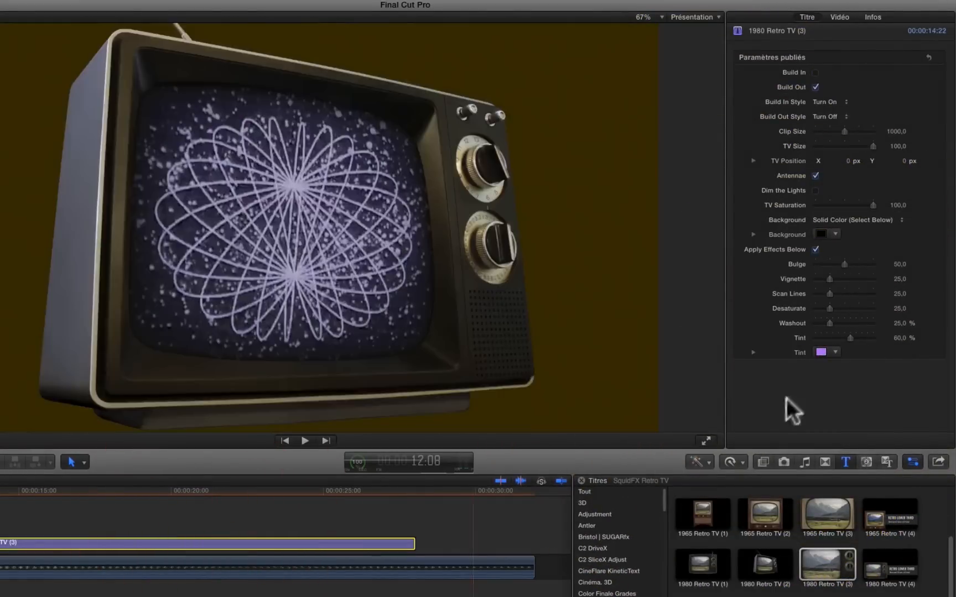
click(820, 352)
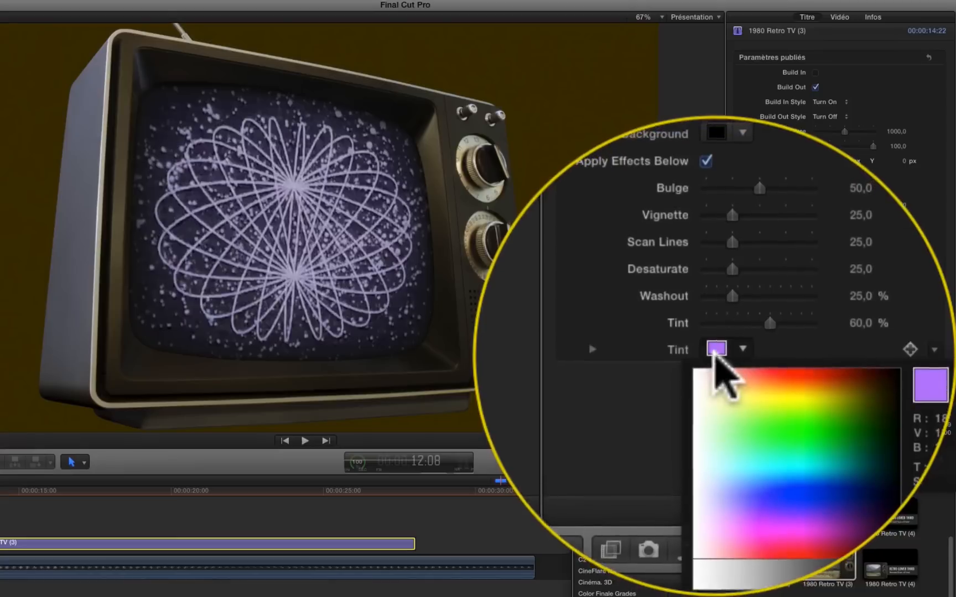
click(821, 351)
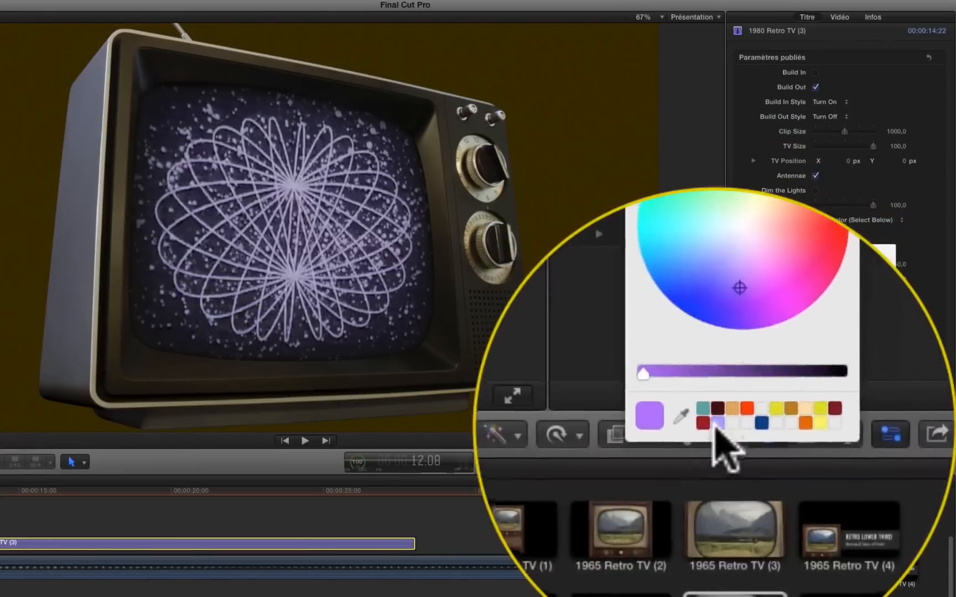
click(823, 457)
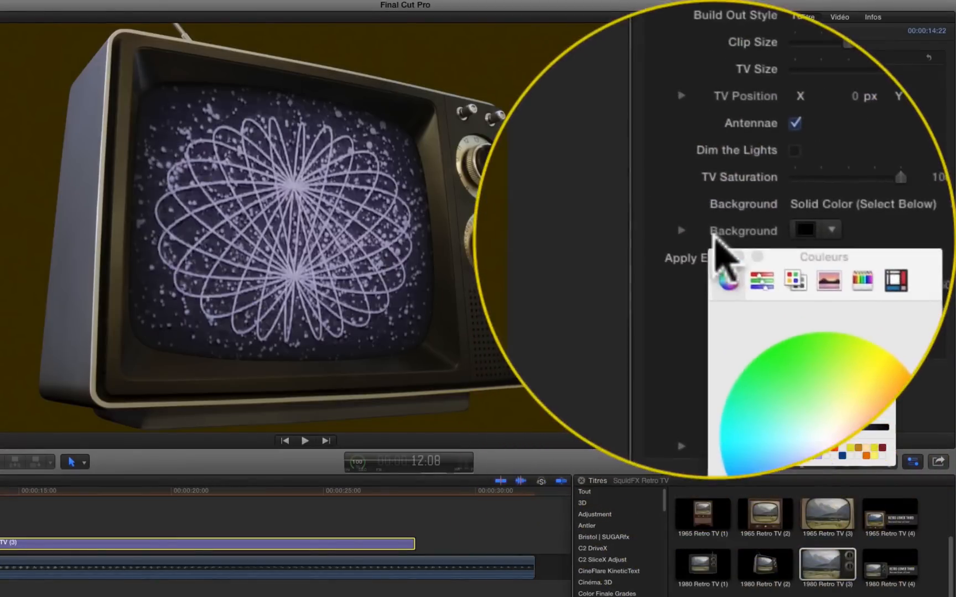
click(713, 248)
drag(764, 336, 898, 338)
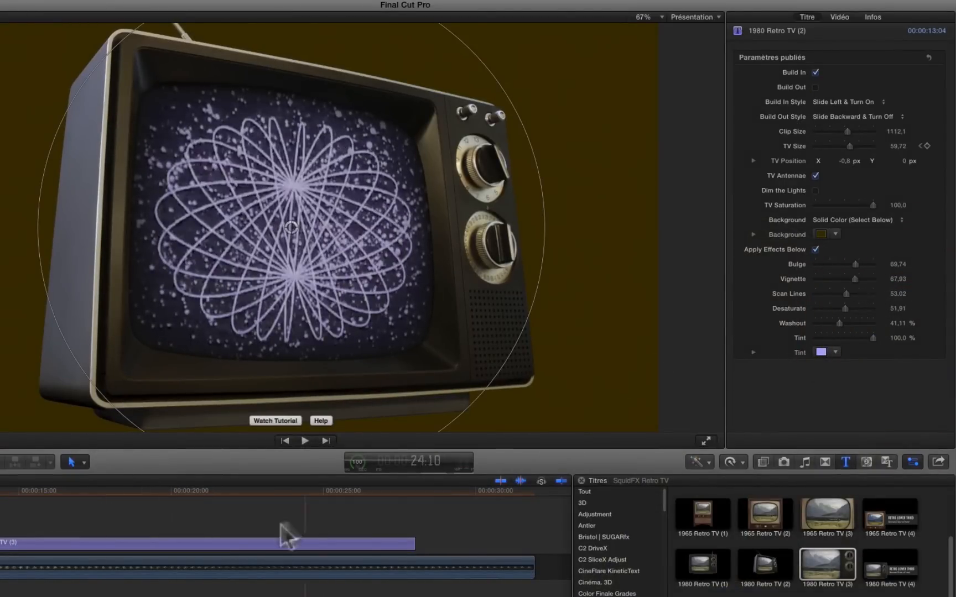
Set the 1980 Retro TV (3) title's Bulge to 64.32, Vignette to 46.99, Scan Lines to 42.97, Desaturate to 46.22 and Washout to 37.44 %.
click(206, 492)
click(220, 545)
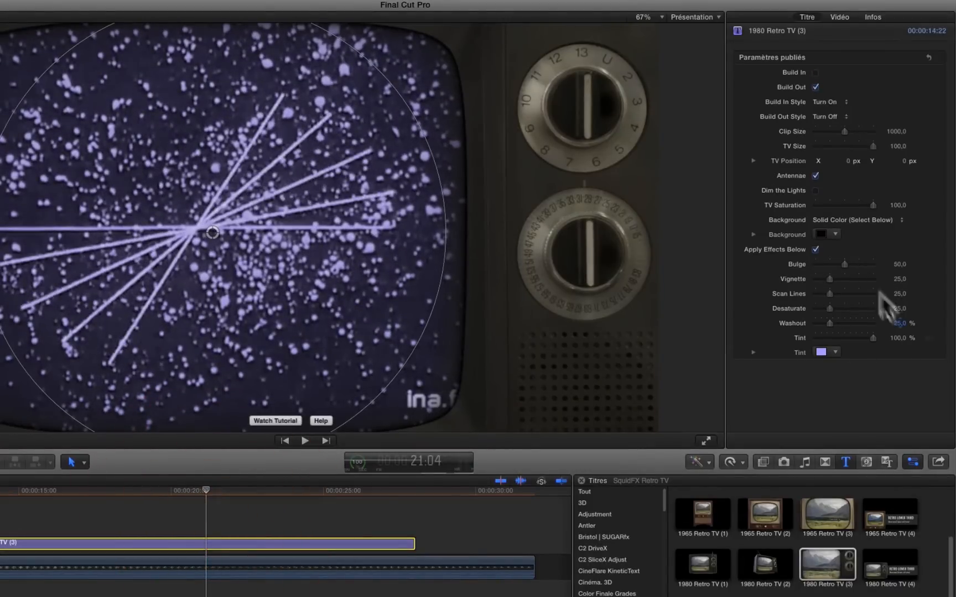
drag(837, 256, 837, 323)
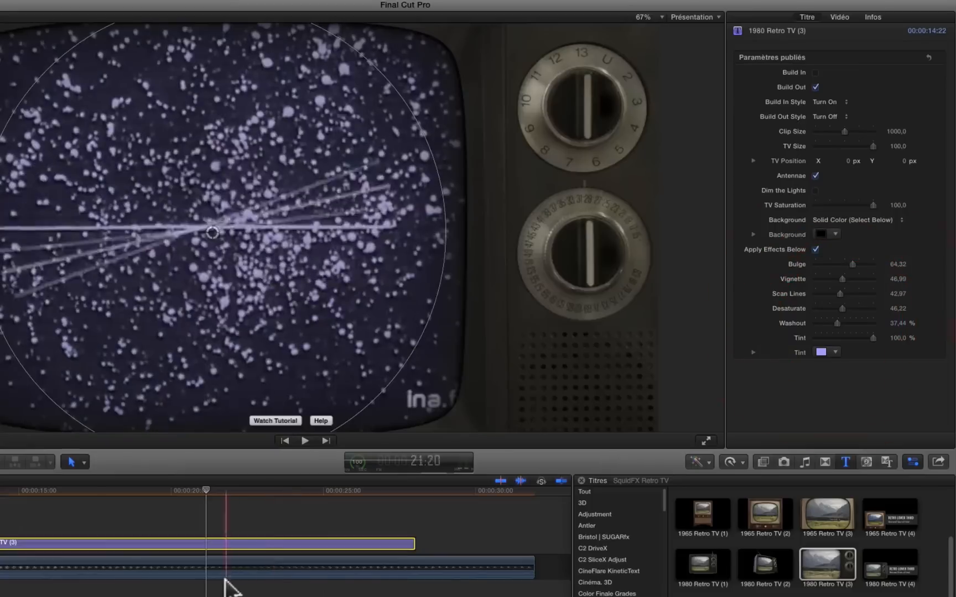
Compare the settings of the two Retro TV titles and play the sequence across their junction.
click(0, 543)
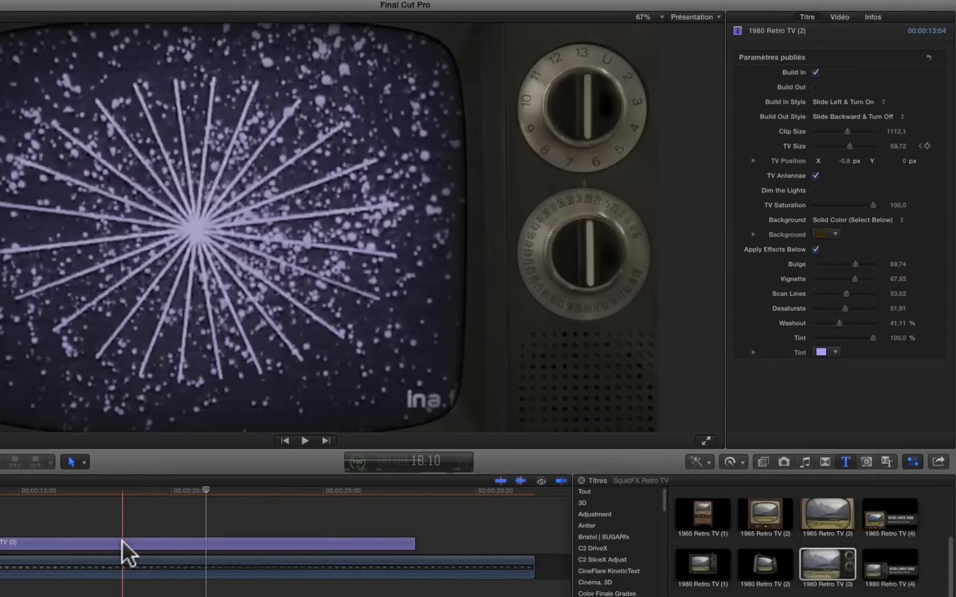
click(122, 542)
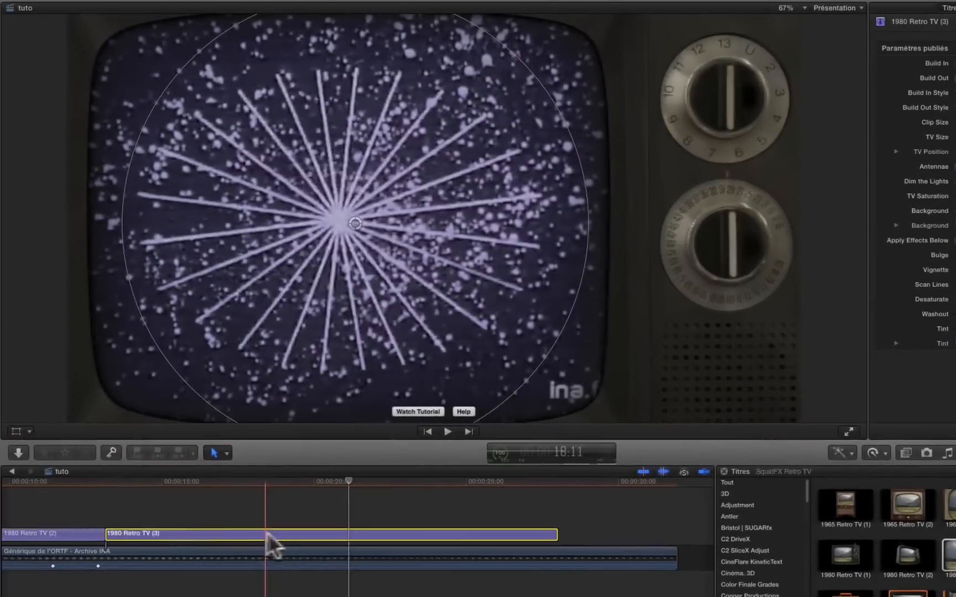
click(278, 533)
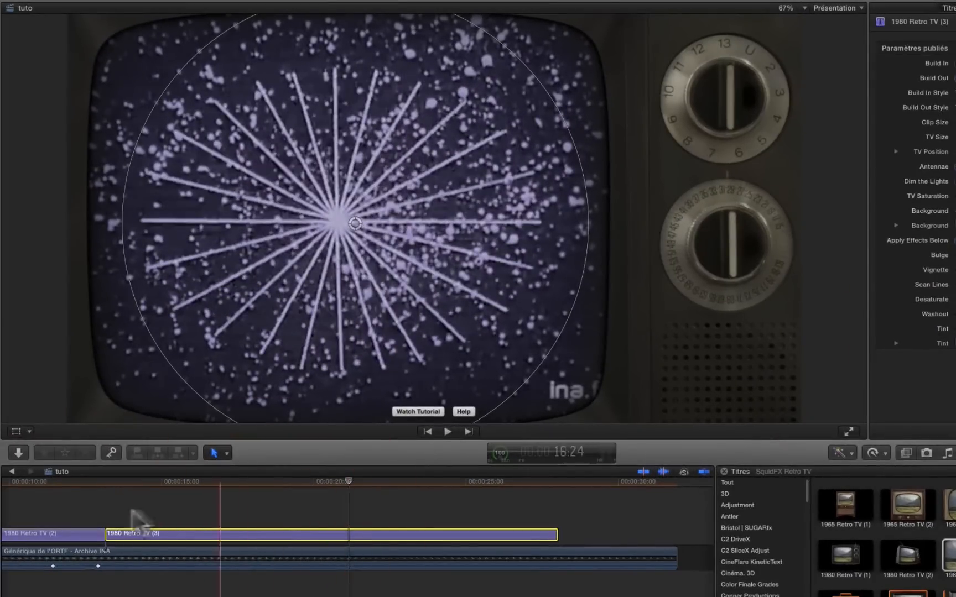
key(space)
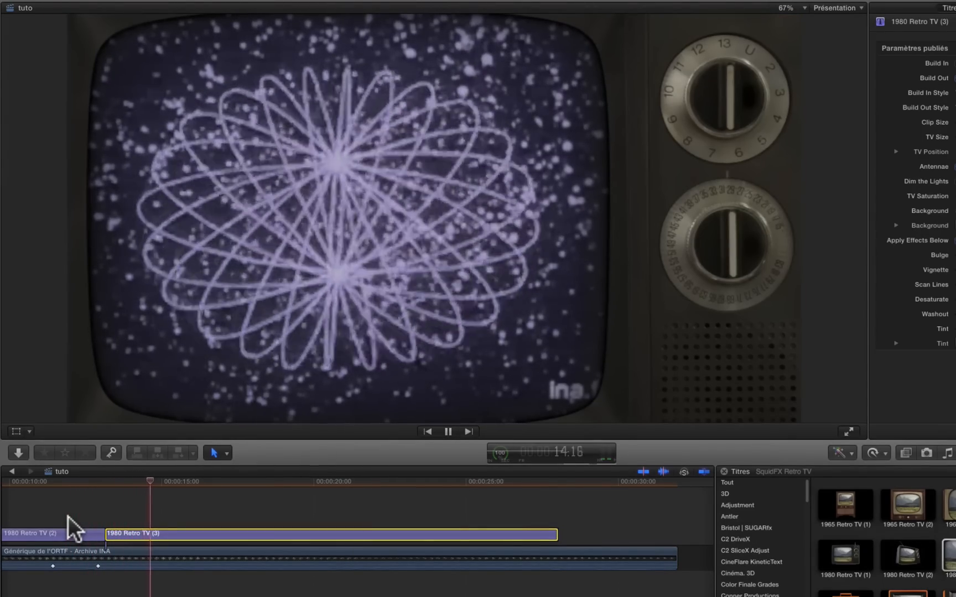
key(space)
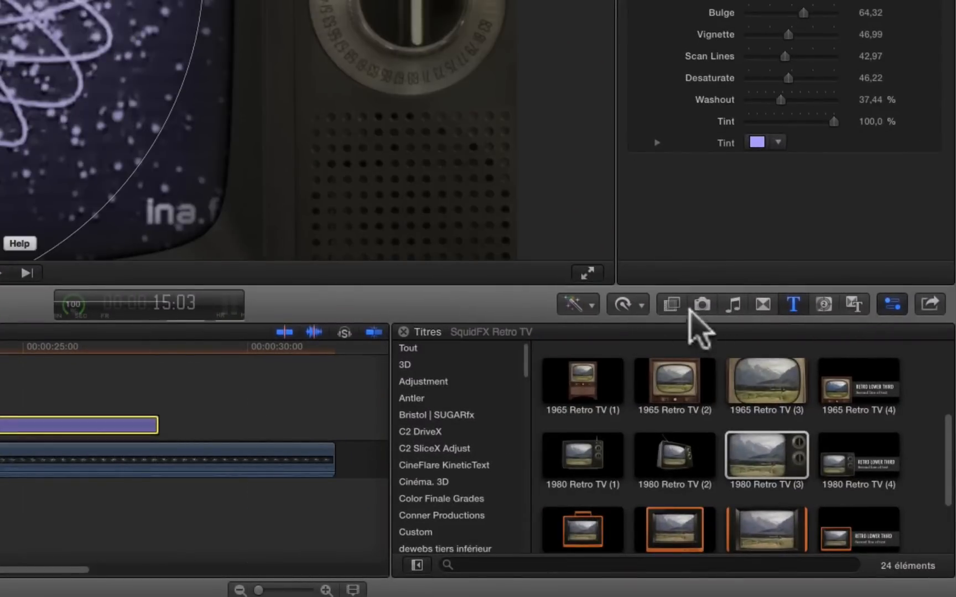
Apply the SquidFX Retro TV Part 2 Bad Reception effect to the archive clip and toggle the effect to compare the picture.
click(671, 307)
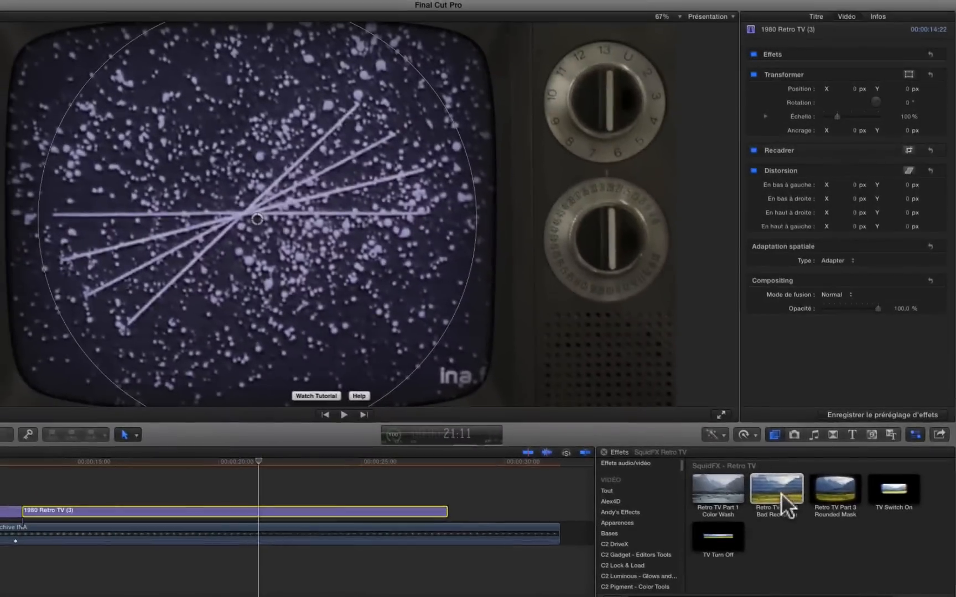
drag(784, 501, 210, 549)
drag(213, 529, 215, 526)
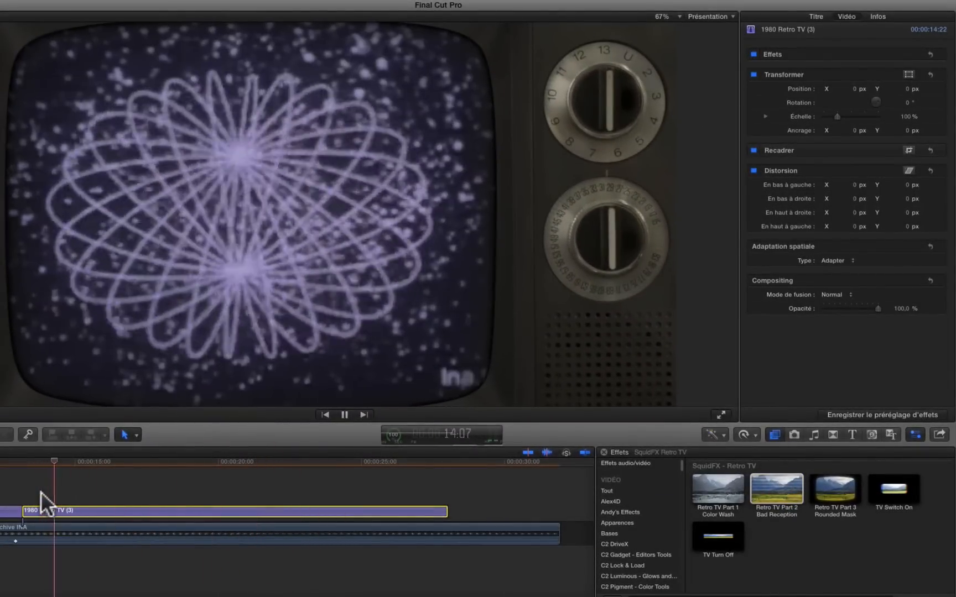
click(50, 531)
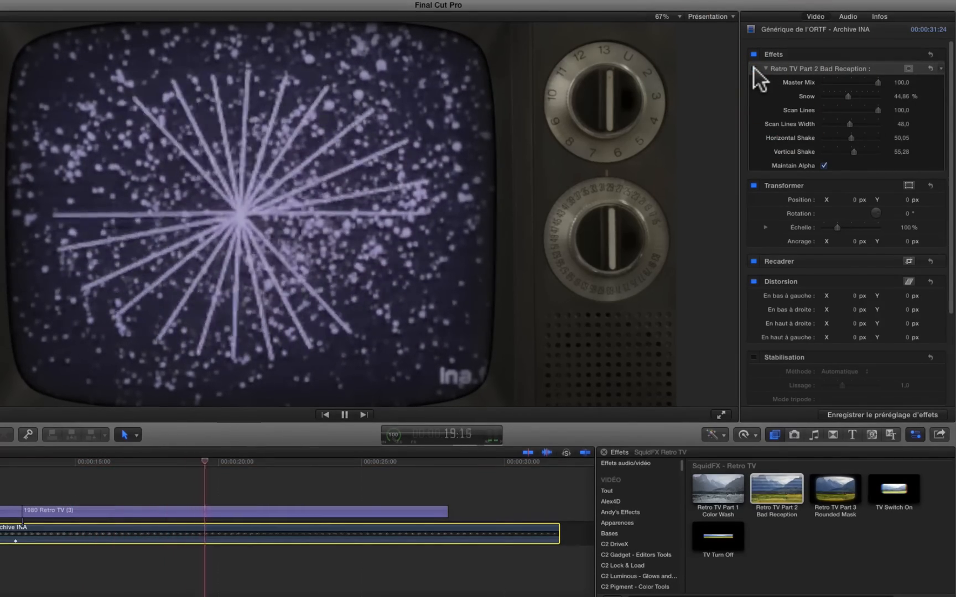
click(753, 67)
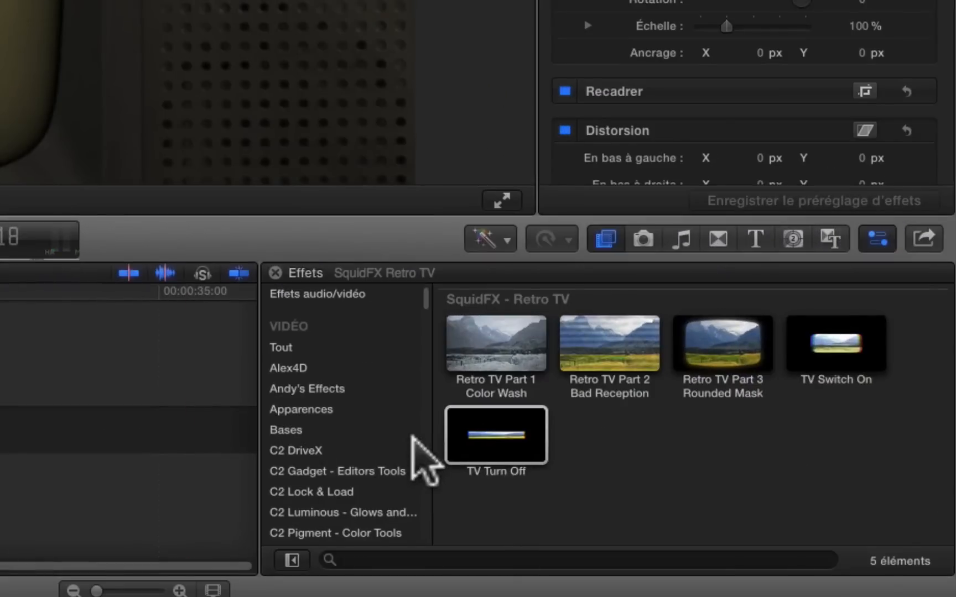
Place the Retro TV Bad Reception title between the archive clip and the 1980 Retro TV (3) title and play it.
click(753, 240)
drag(945, 329, 950, 484)
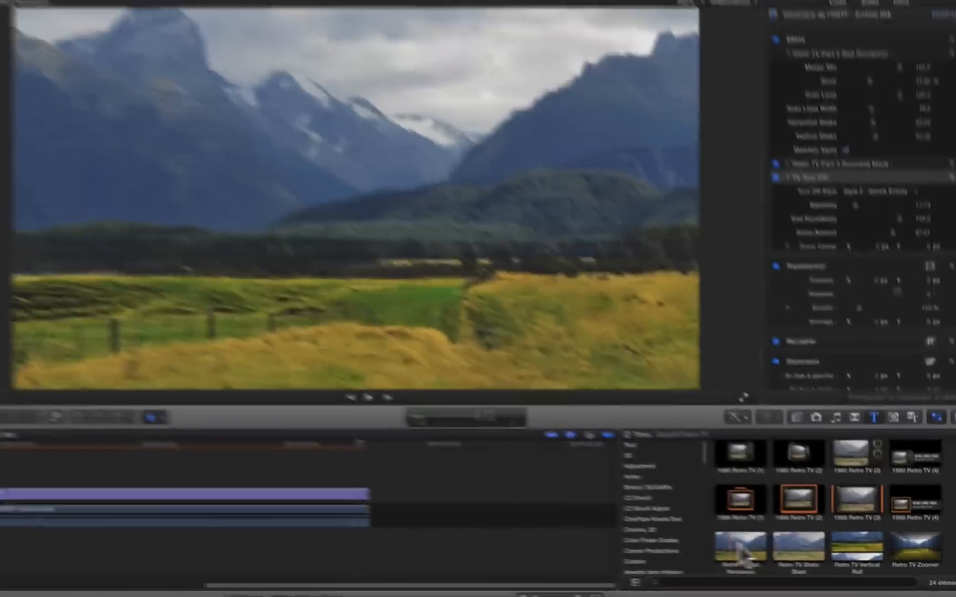
drag(743, 556, 223, 490)
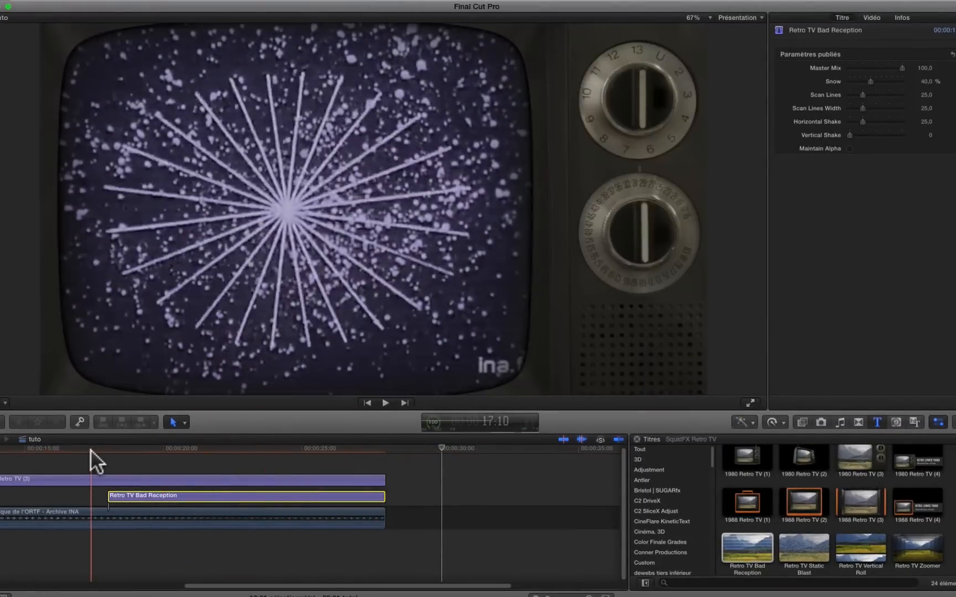
key(space)
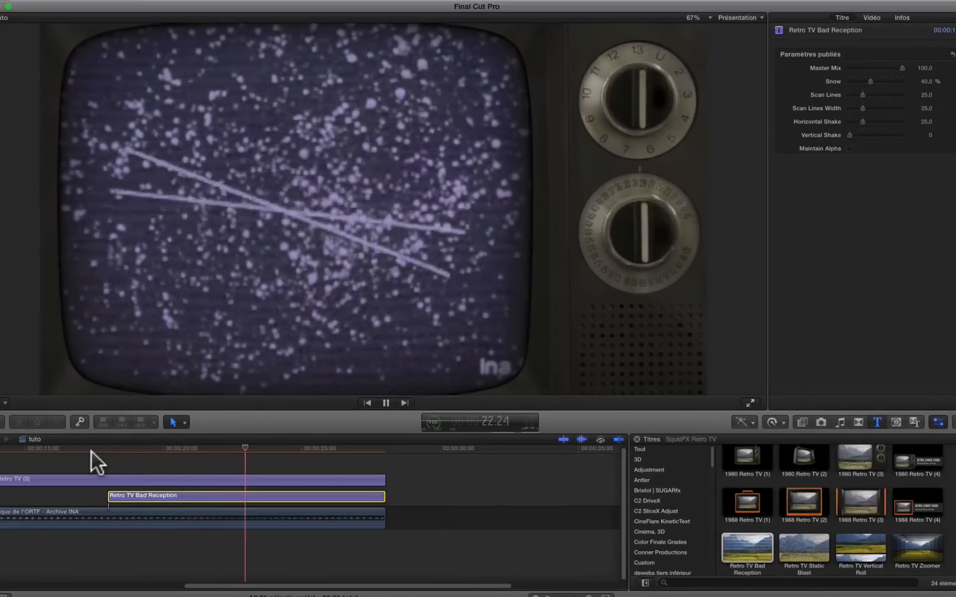
key(space)
Extend the start of the Retro TV Bad Reception title back to the start of the 1980 Retro TV (3) title and play the result.
drag(313, 588, 263, 587)
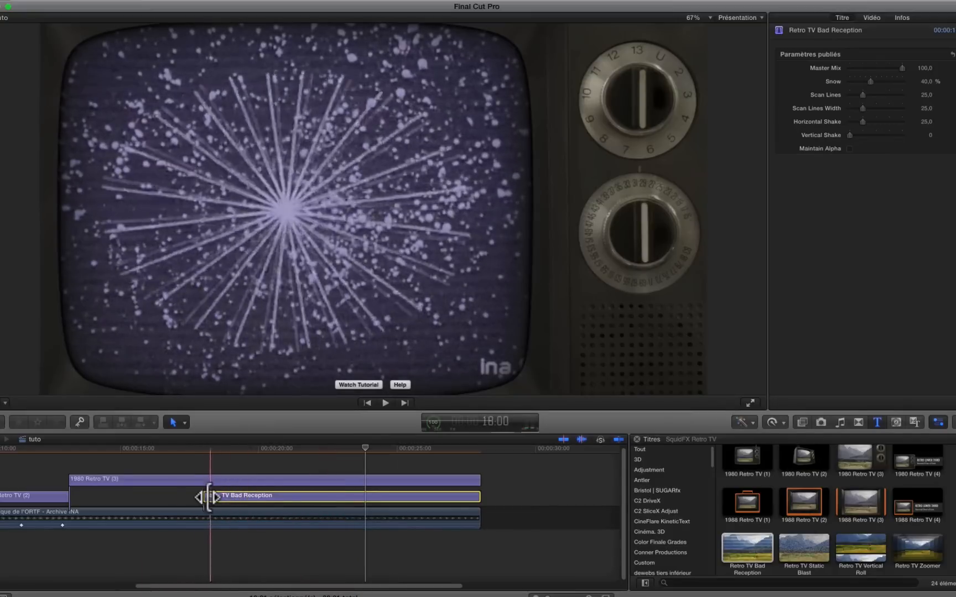
drag(204, 497, 75, 511)
key(space)
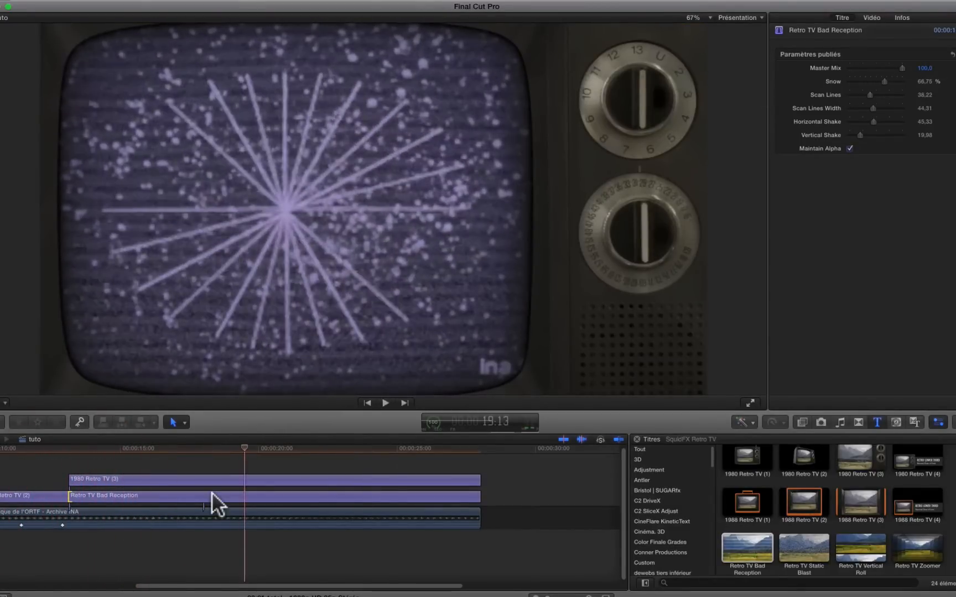
Replace the Retro TV Bad Reception title with the Retro TV Vertical Roll title at about 18.5 seconds and play it.
click(211, 493)
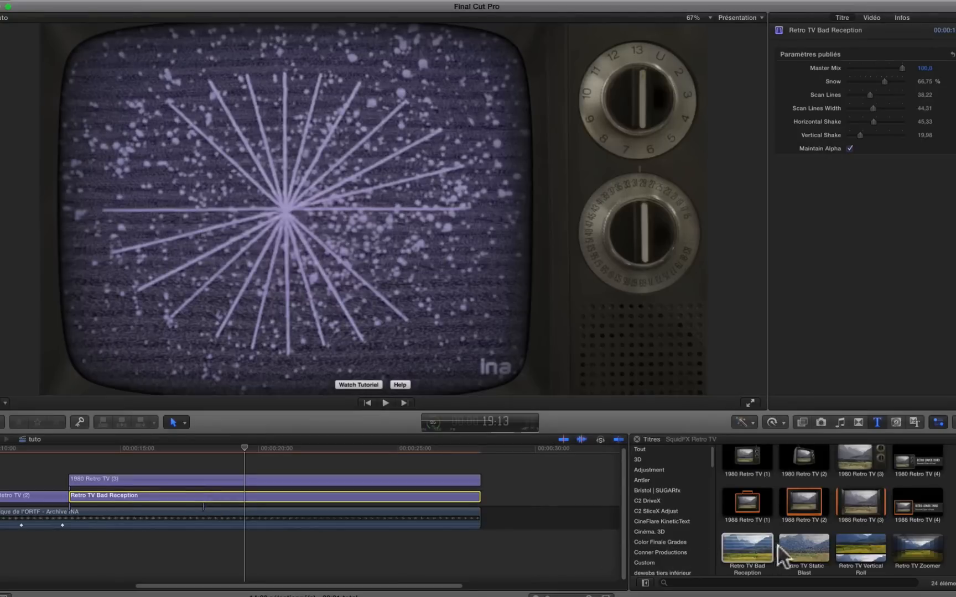
key(Delete)
drag(860, 553, 216, 481)
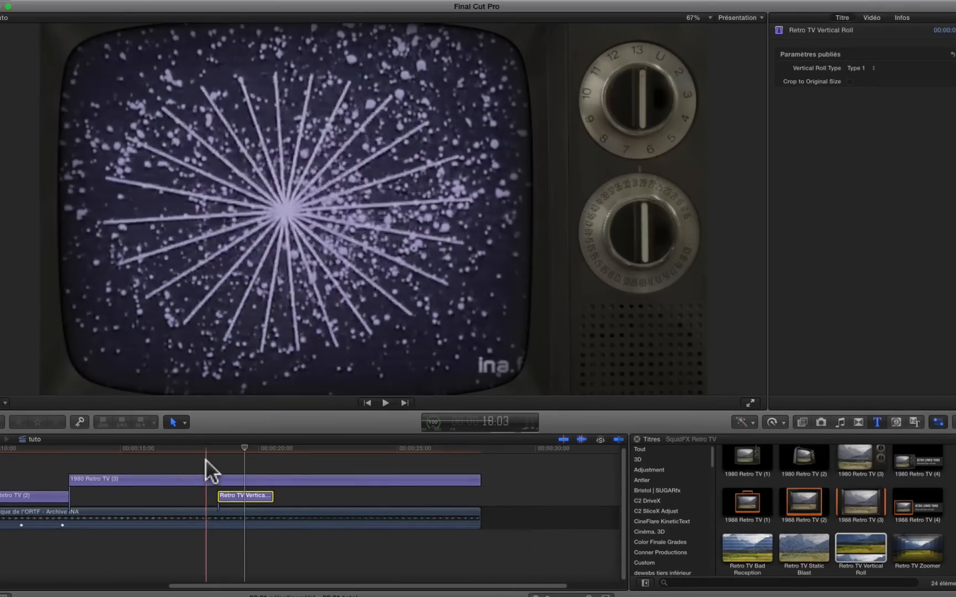
key(space)
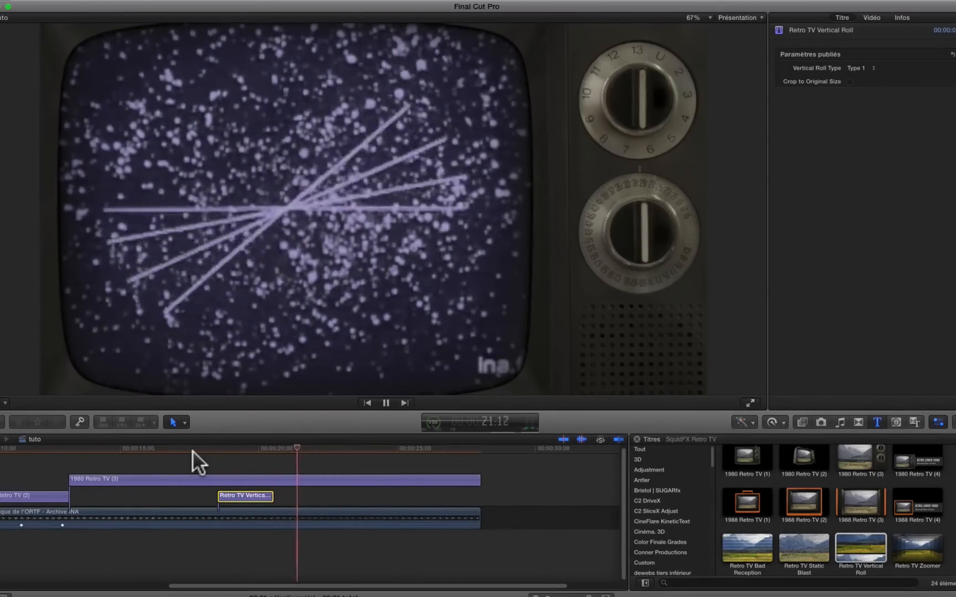
key(space)
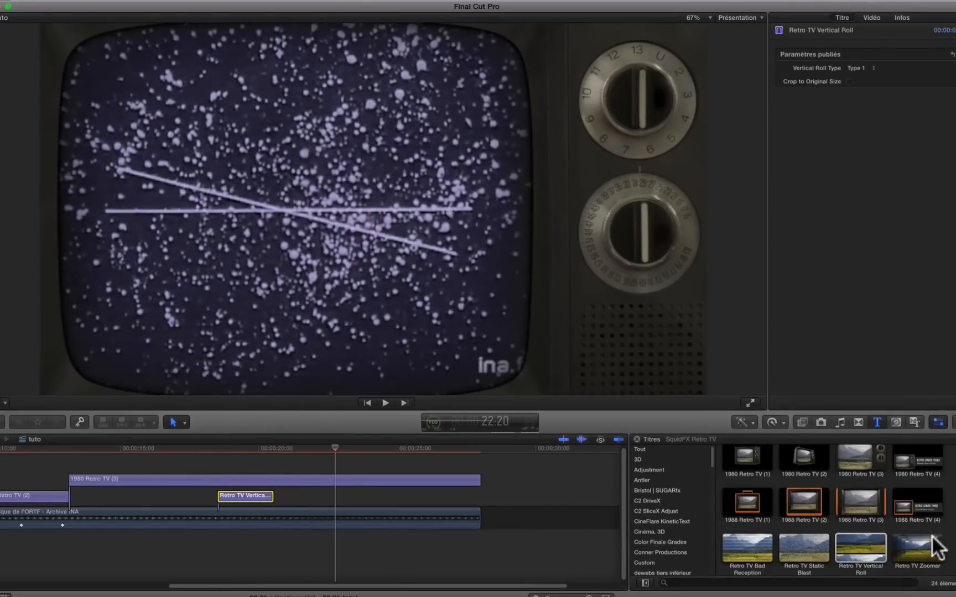
Place the Retro TV Zoomer title above the archive clip at about 23 seconds and play it.
drag(934, 548, 341, 497)
key(space)
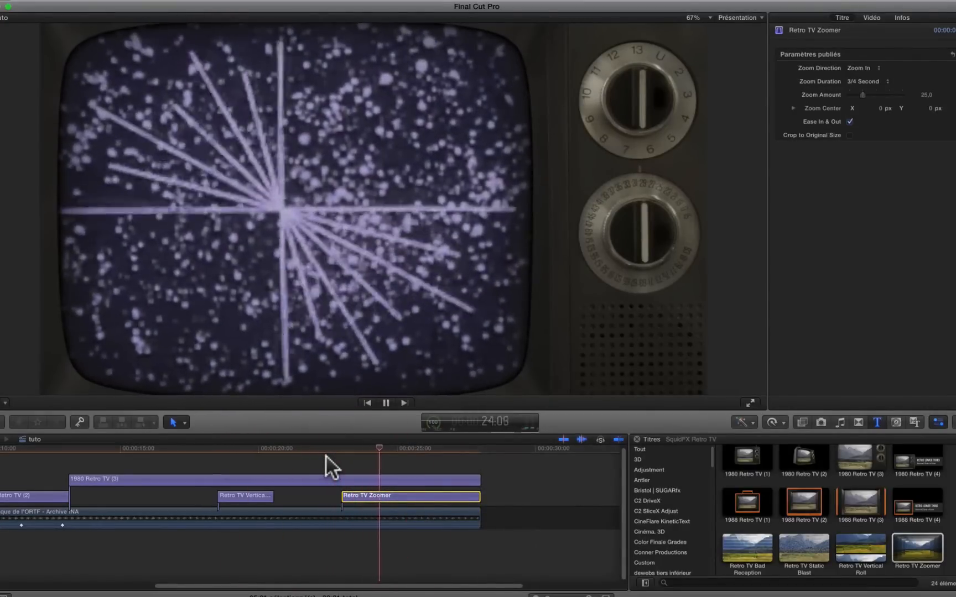
key(space)
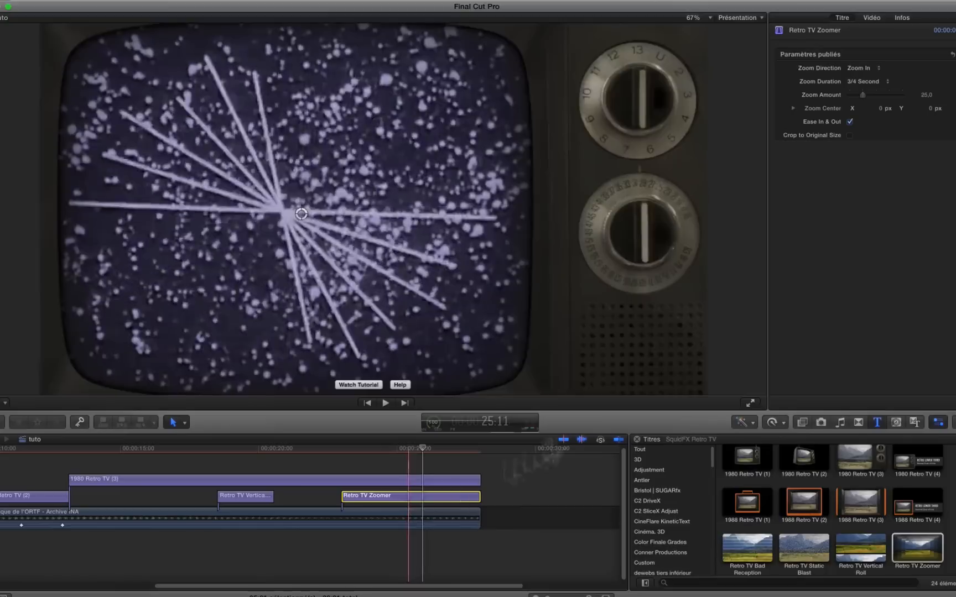
Set the Retro TV Zoomer title's Zoom Duration to 2 Seconds and replay that section.
click(876, 80)
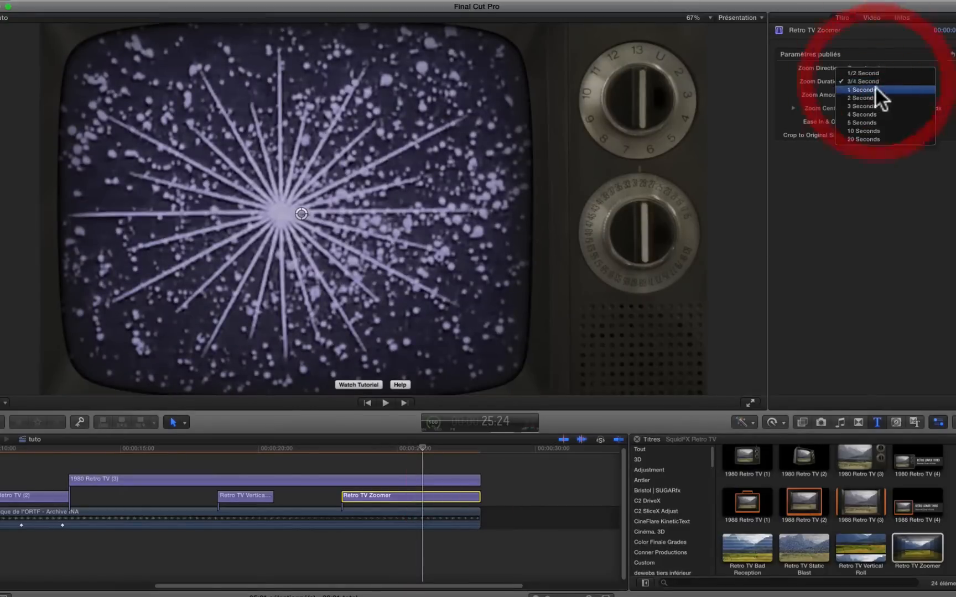
click(873, 97)
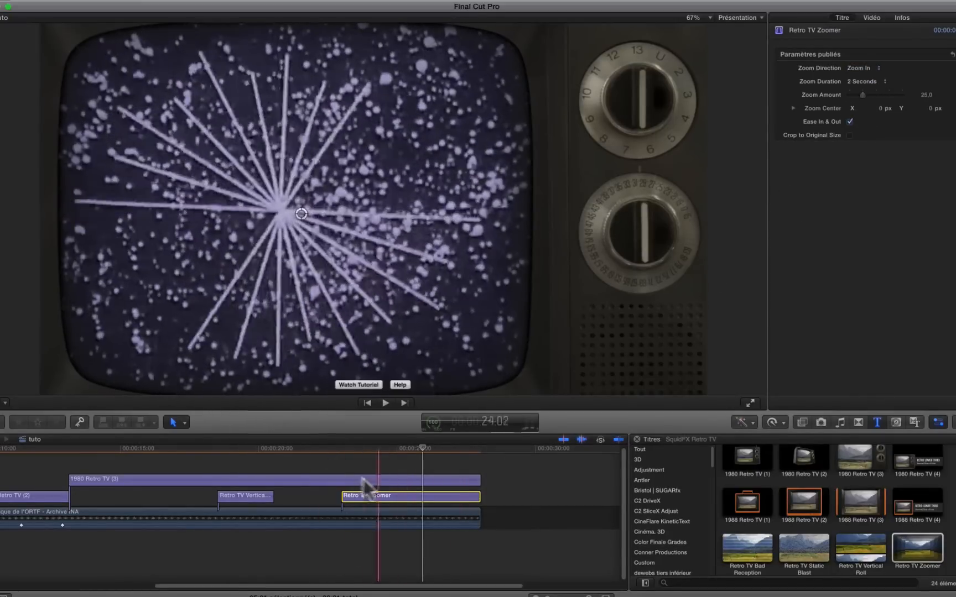
key(space)
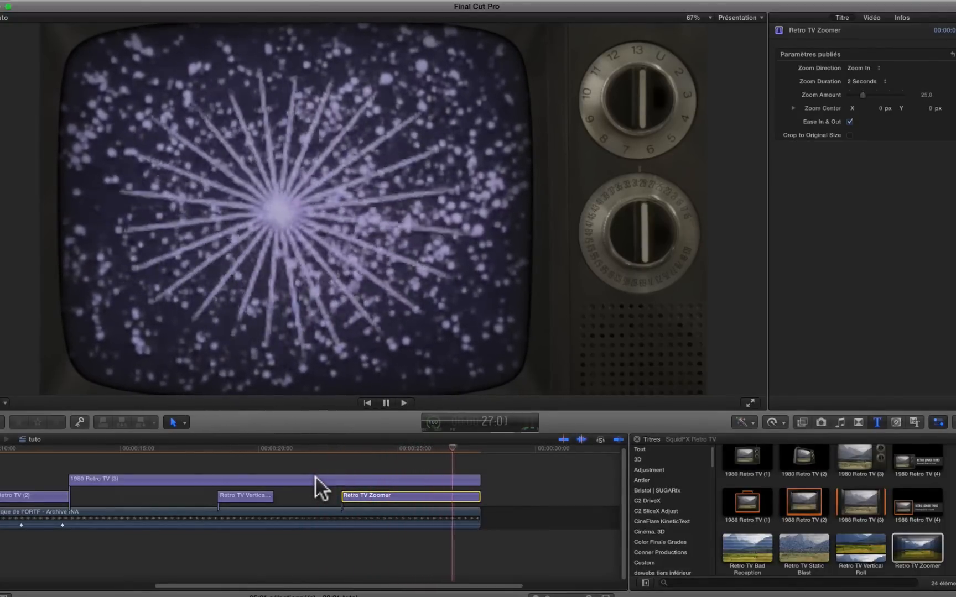
key(space)
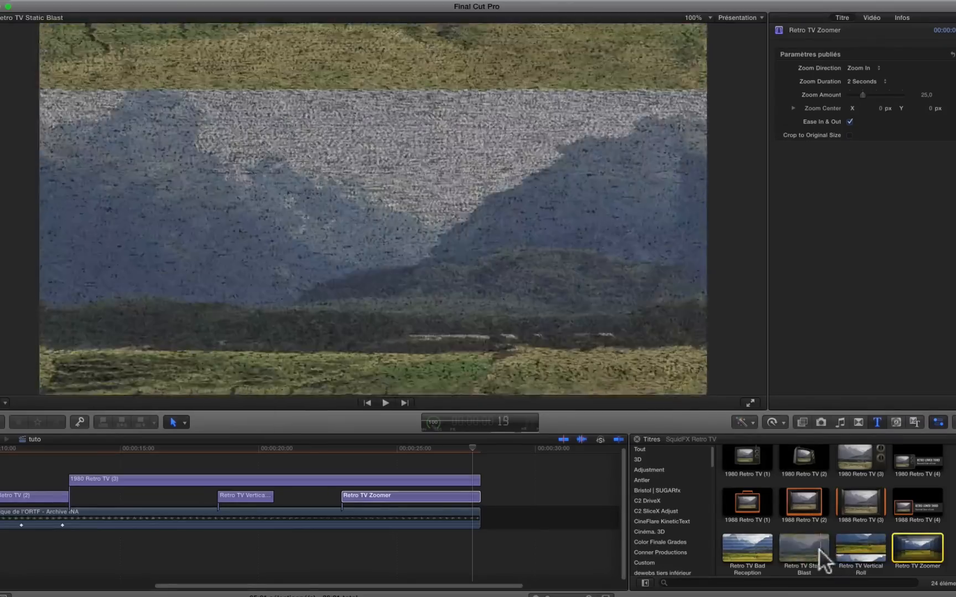
Place the Retro TV Static Blast title above the archive clip at about 16 seconds and play from just before it.
drag(819, 549, 145, 494)
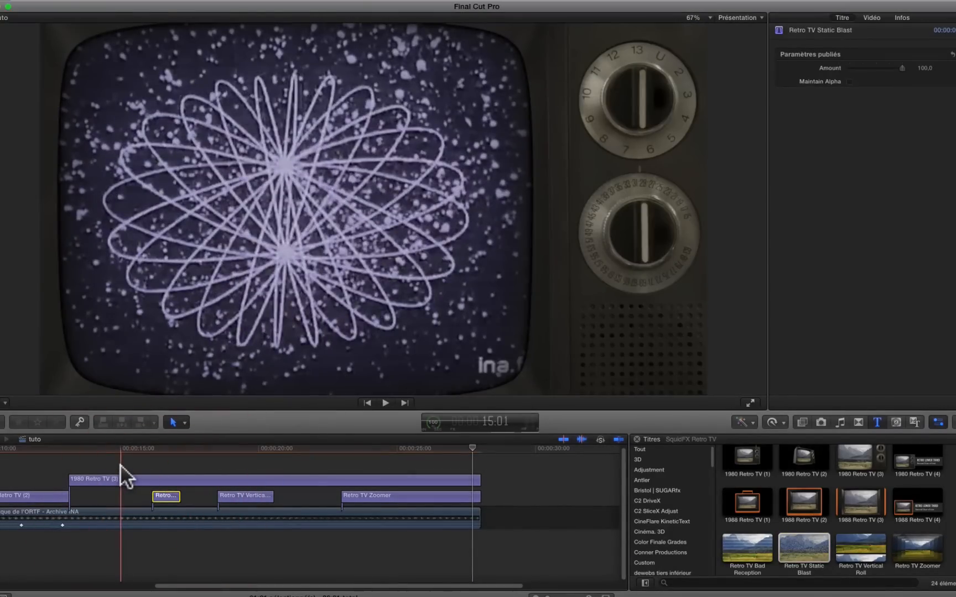
key(space)
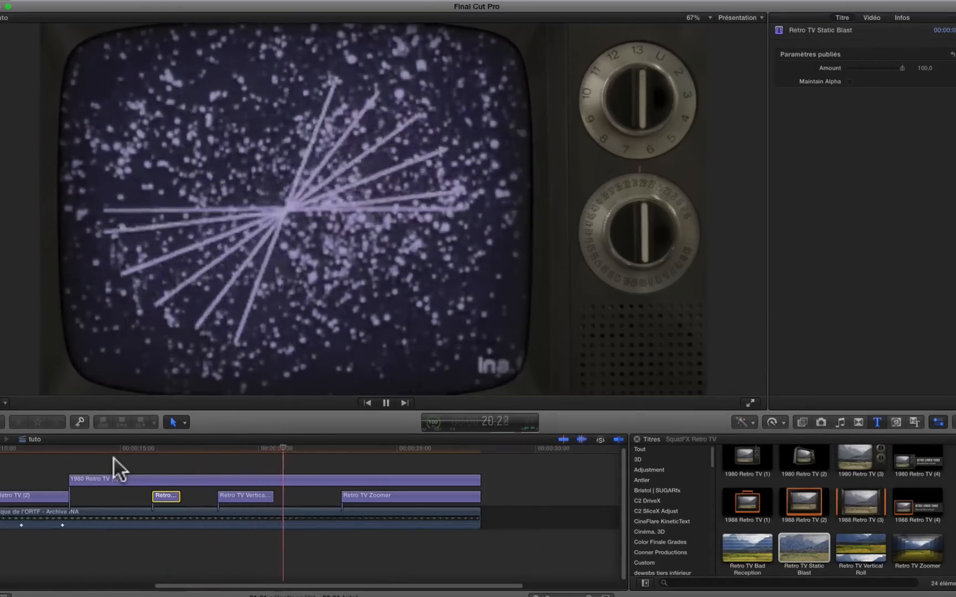
click(116, 450)
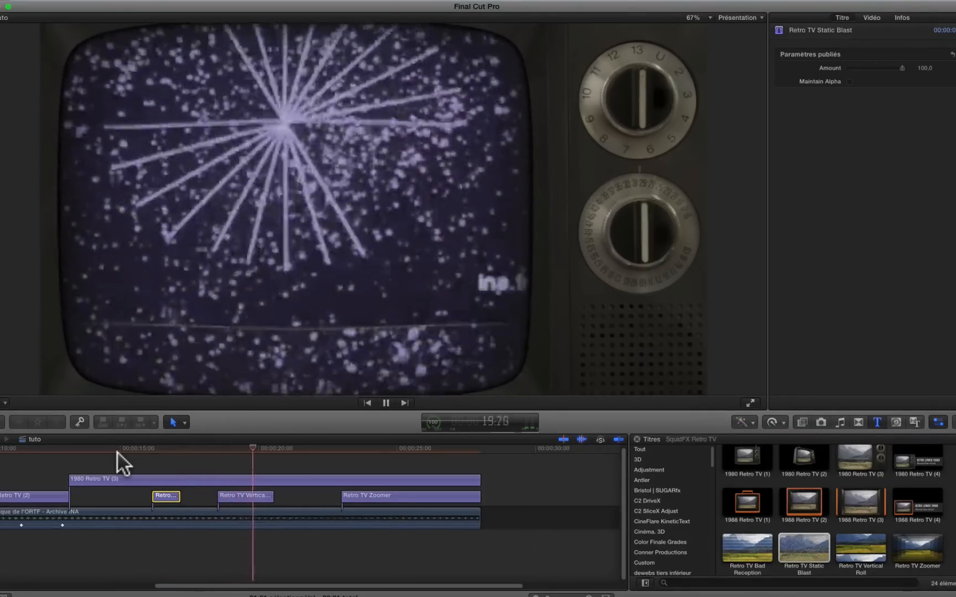
key(space)
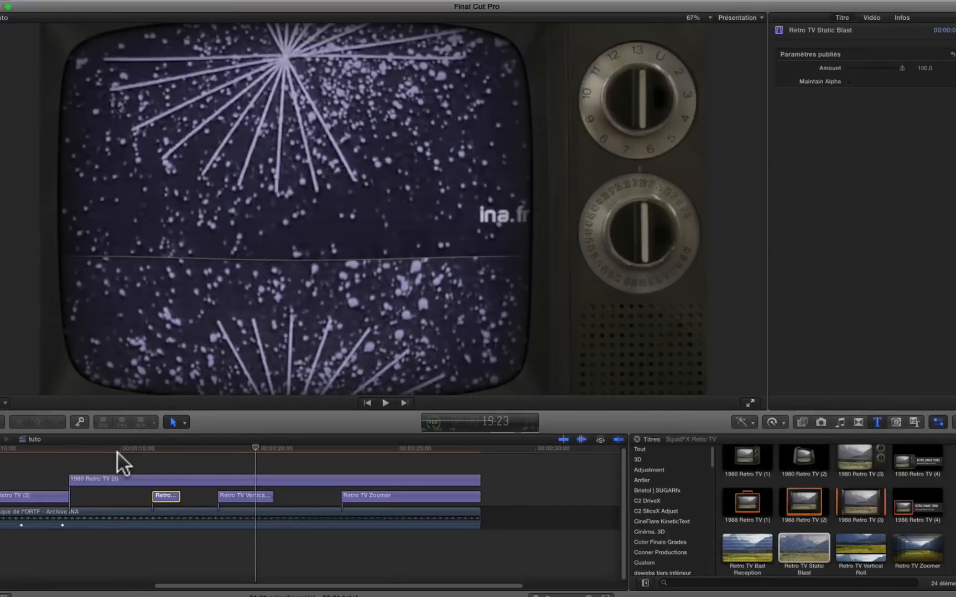